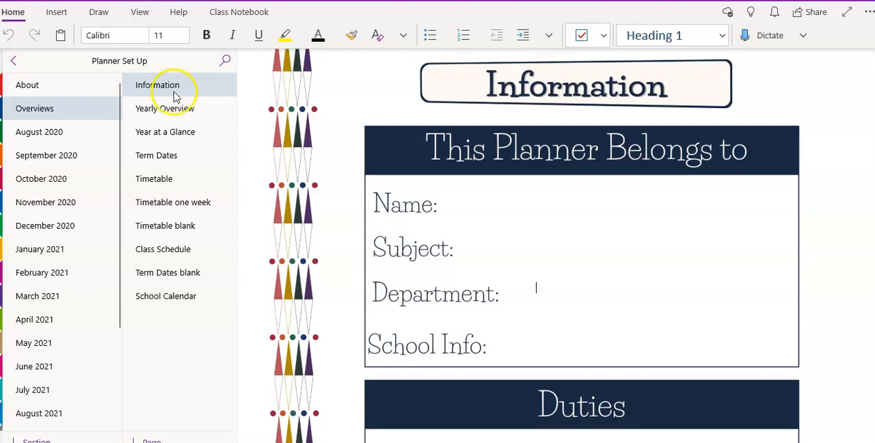
- Review the Overviews section's pages, from Year at a Glance through the term dates, timetable and class schedule pages to School Calendar
{"action": "left_click", "coordinate": [194, 143]}
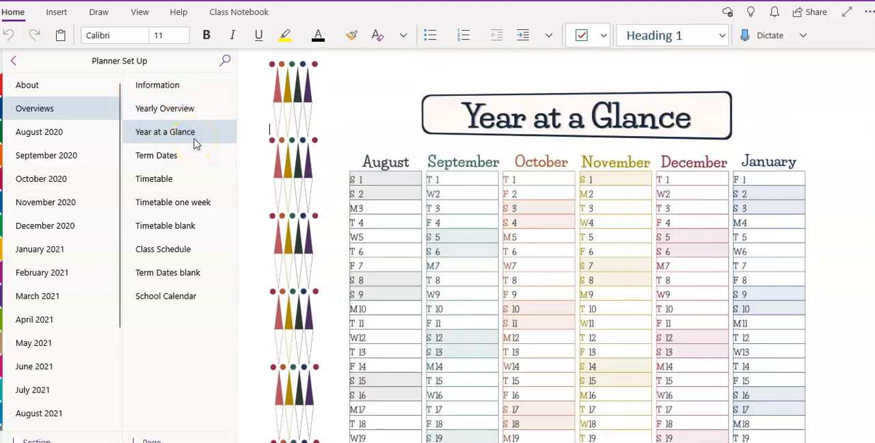
{"action": "left_click", "coordinate": [196, 155]}
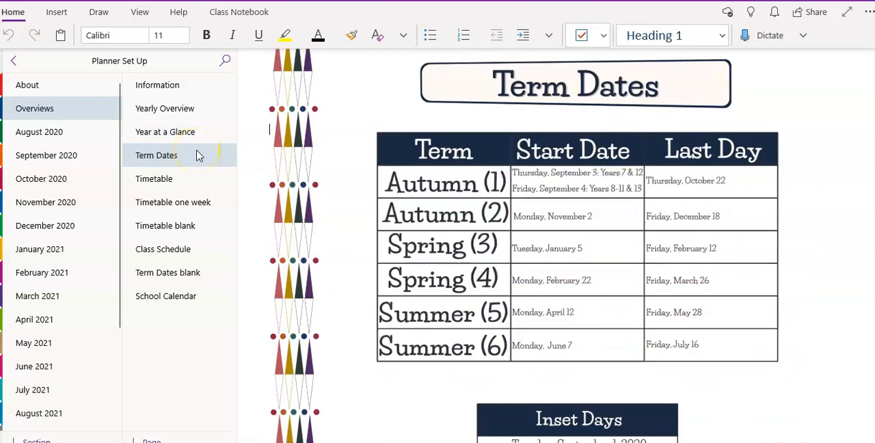
{"action": "left_click", "coordinate": [199, 179]}
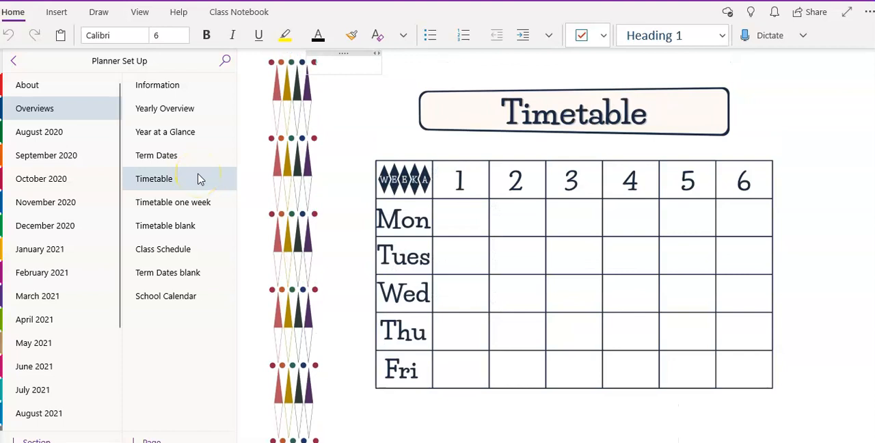
{"action": "left_click", "coordinate": [199, 235]}
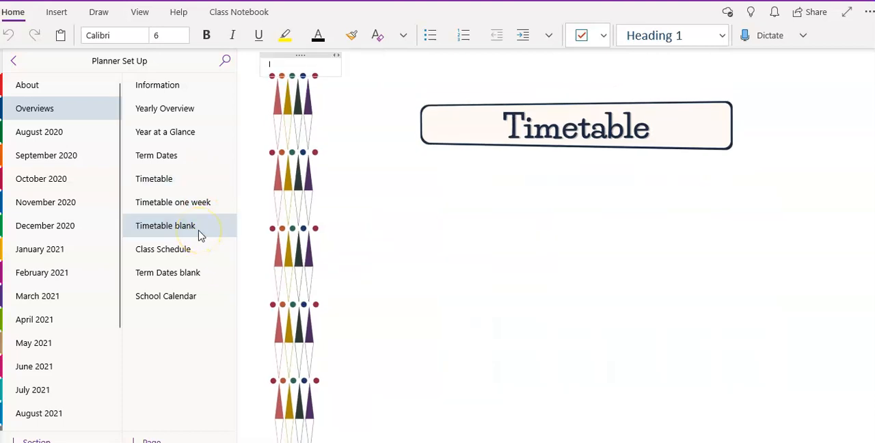
{"action": "left_click", "coordinate": [194, 202]}
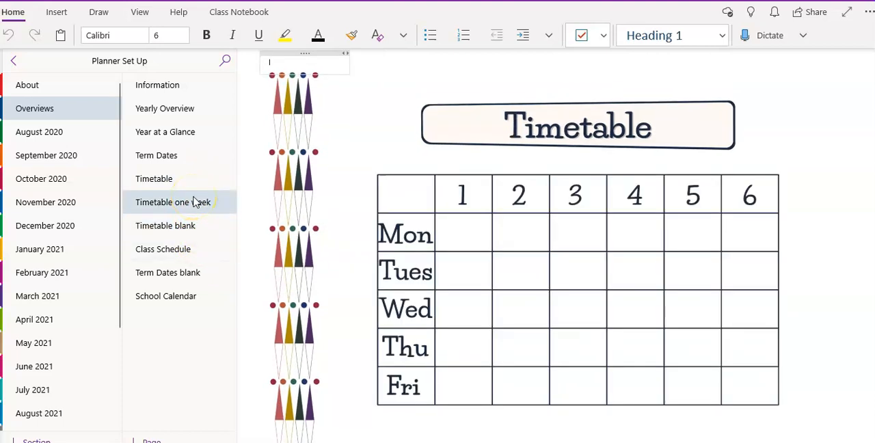
{"action": "left_click", "coordinate": [189, 250]}
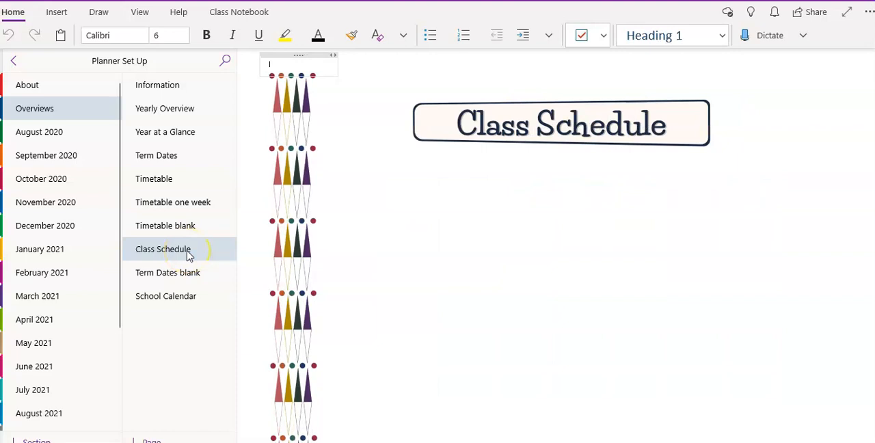
{"action": "left_click", "coordinate": [193, 272]}
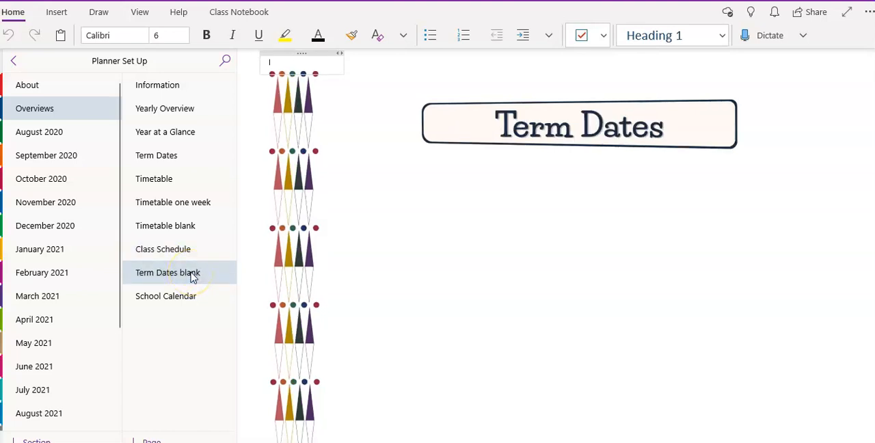
{"action": "left_click", "coordinate": [195, 296]}
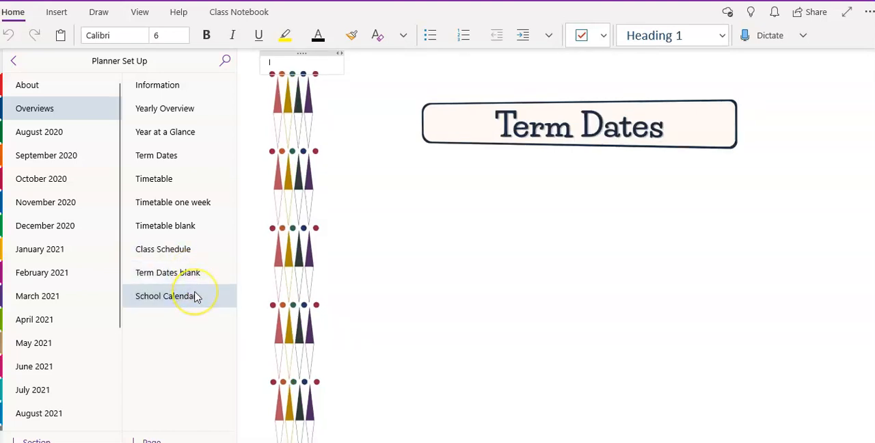
- View the August 2020 section's monthly calendar and Aug 3-7 weekly page, and select the small title text above the weekly table
{"action": "left_click", "coordinate": [41, 136]}
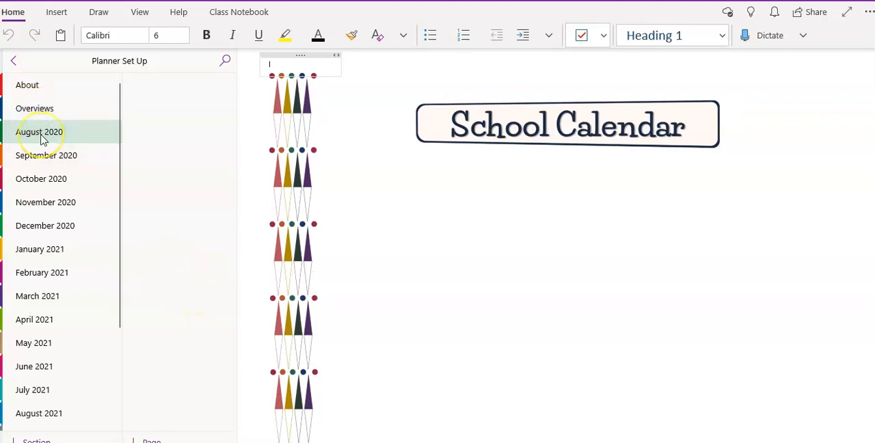
{"action": "left_click", "coordinate": [161, 87]}
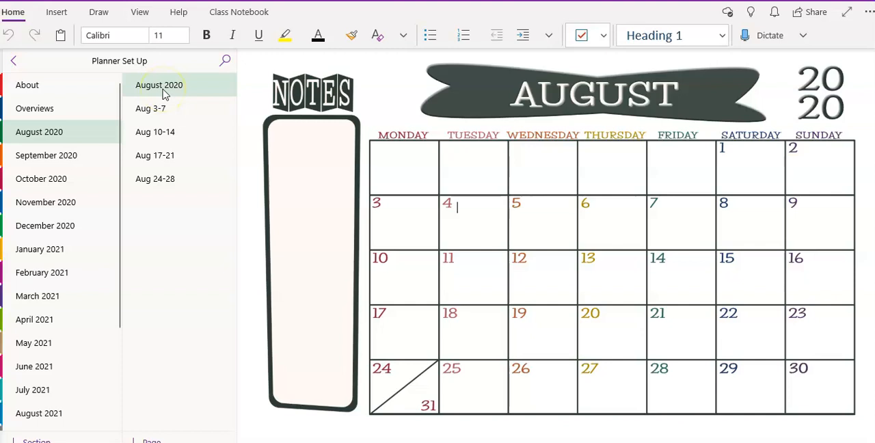
{"action": "left_click", "coordinate": [160, 111]}
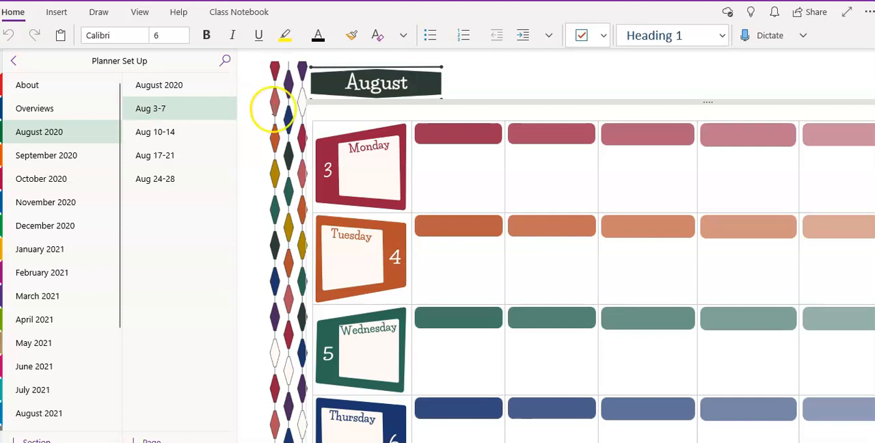
{"action": "left_click", "coordinate": [451, 174]}
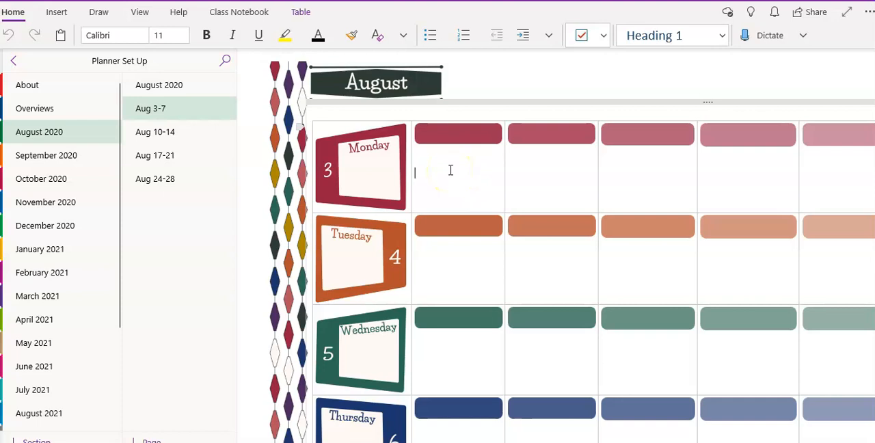
{"action": "left_click", "coordinate": [326, 108]}
{"action": "left_click_drag", "start_coordinate": [325, 108], "coordinate": [306, 114]}
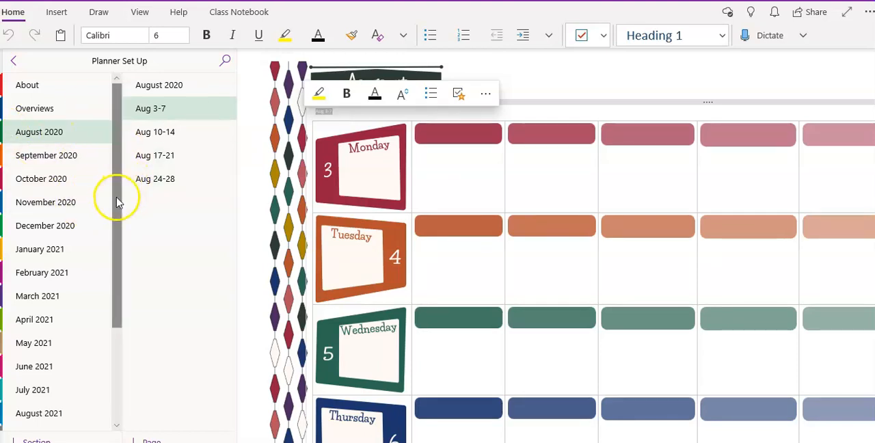
- View the August 2021 section's monthly calendar and its Aug 2-6 weekly page
{"action": "scroll", "coordinate": [97, 249], "scroll_direction": "down", "scroll_amount": 3}
{"action": "left_click", "coordinate": [65, 314]}
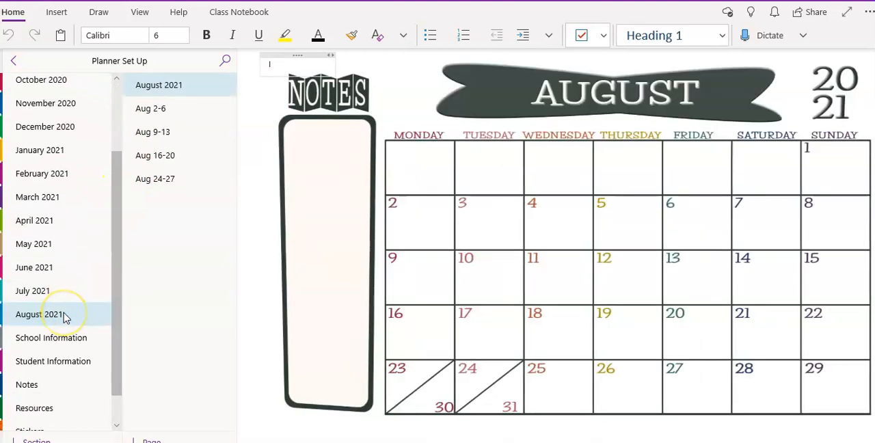
{"action": "left_click", "coordinate": [194, 114]}
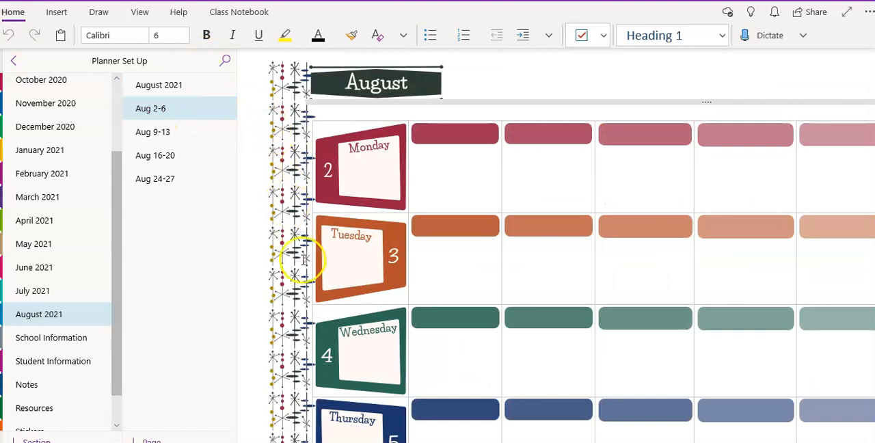
- Review the School Information pages from Behaviour Policies to Telephone Extensions, and check the page actions available for Telephone Extensions
{"action": "left_click", "coordinate": [60, 337]}
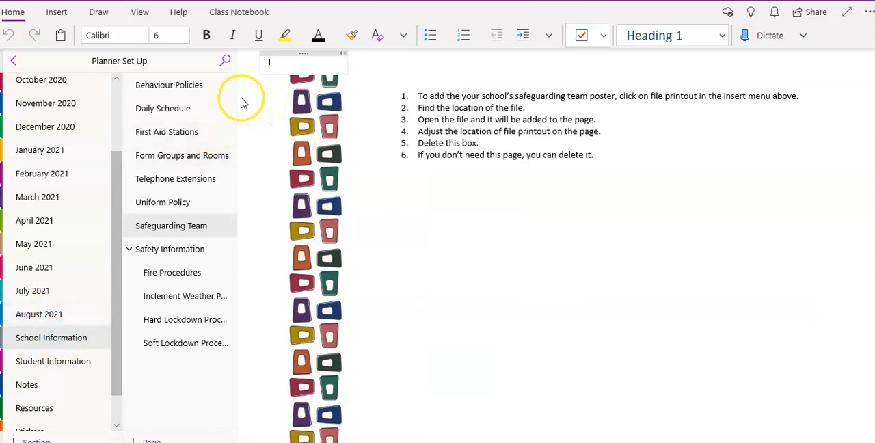
{"action": "left_click", "coordinate": [213, 89]}
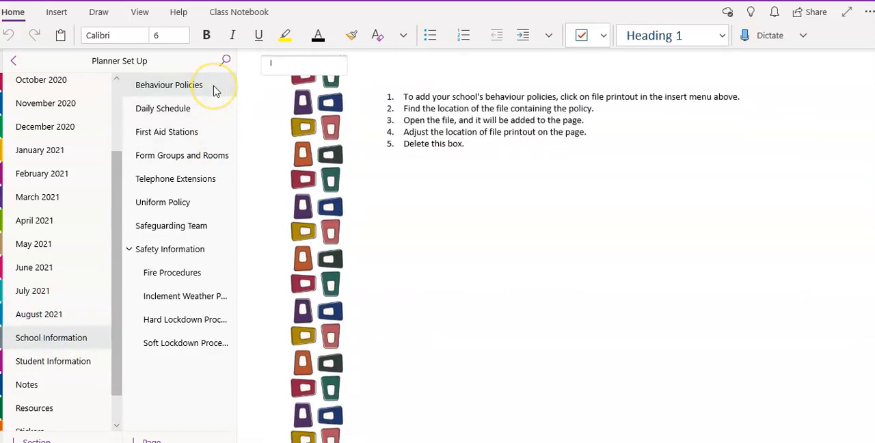
{"action": "left_click", "coordinate": [211, 111]}
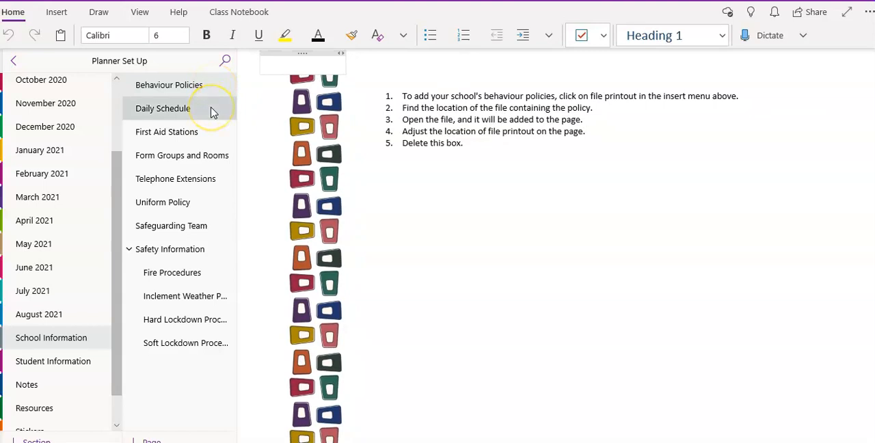
{"action": "left_click", "coordinate": [210, 134]}
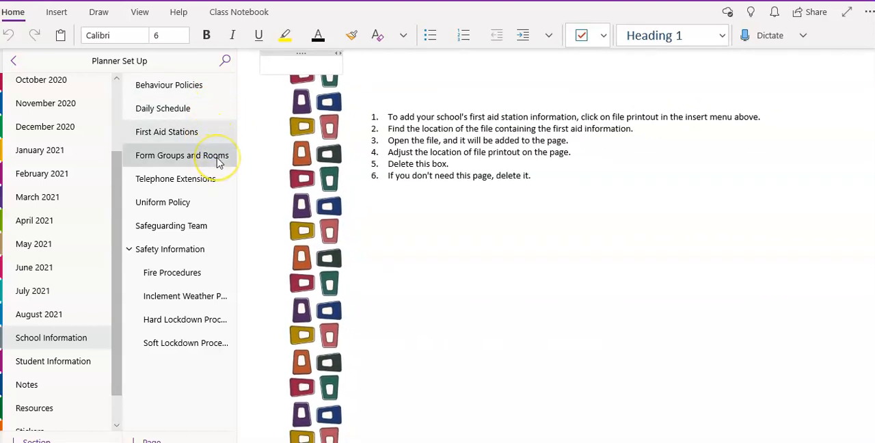
{"action": "left_click", "coordinate": [219, 161]}
{"action": "left_click", "coordinate": [214, 181]}
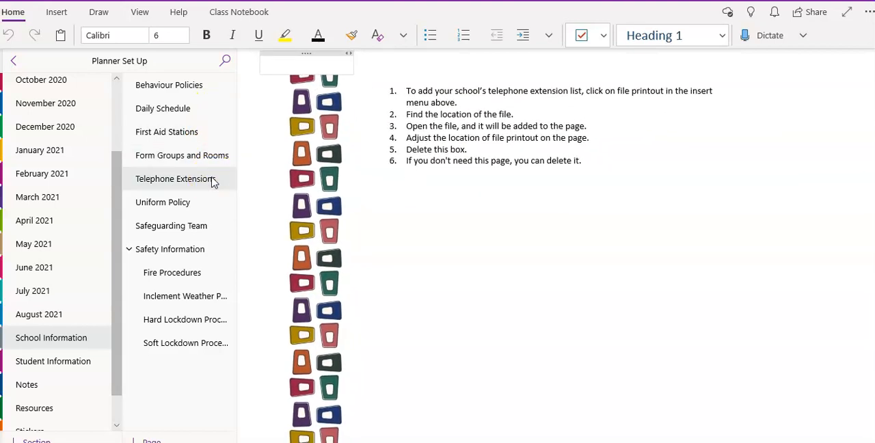
{"action": "right_click", "coordinate": [212, 182]}
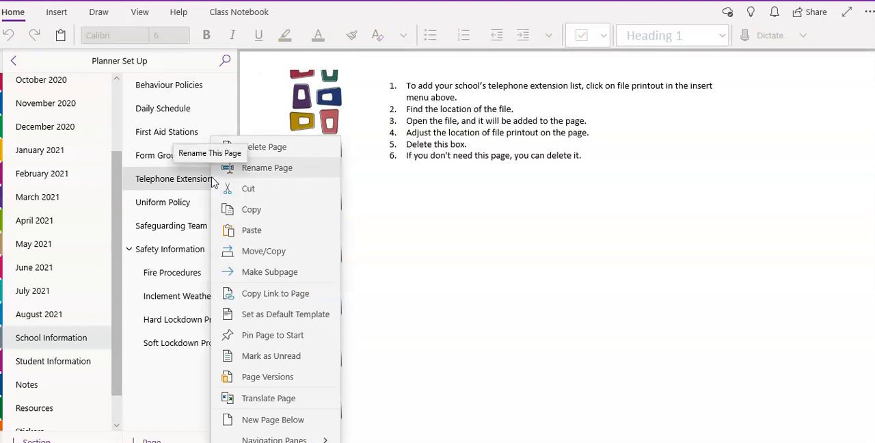
{"action": "left_click", "coordinate": [172, 360]}
- Review the Student Information section's birthday pages, parent/carer communication log and both student checklist pages
{"action": "left_click", "coordinate": [39, 368]}
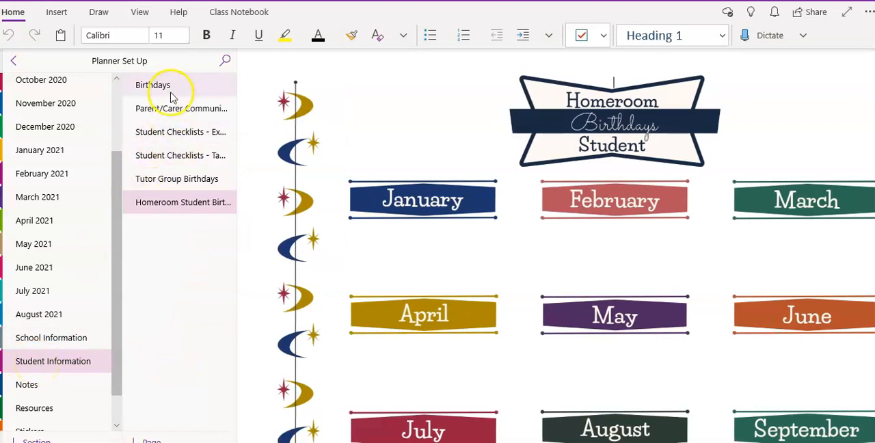
{"action": "left_click", "coordinate": [171, 96]}
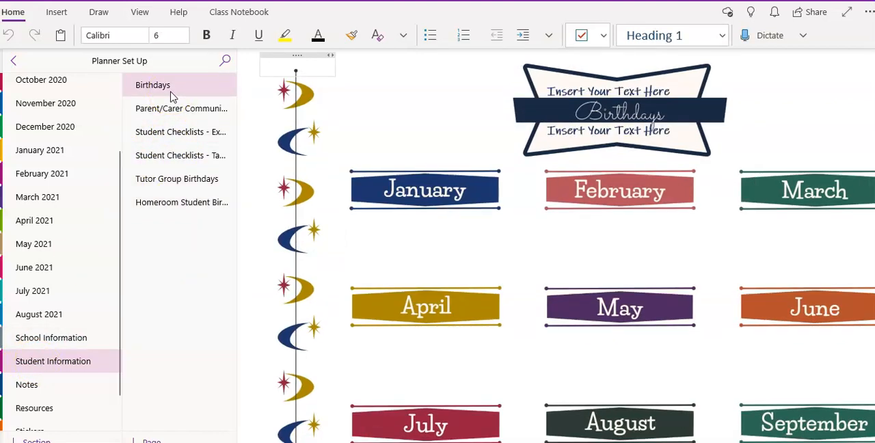
{"action": "left_click", "coordinate": [176, 110]}
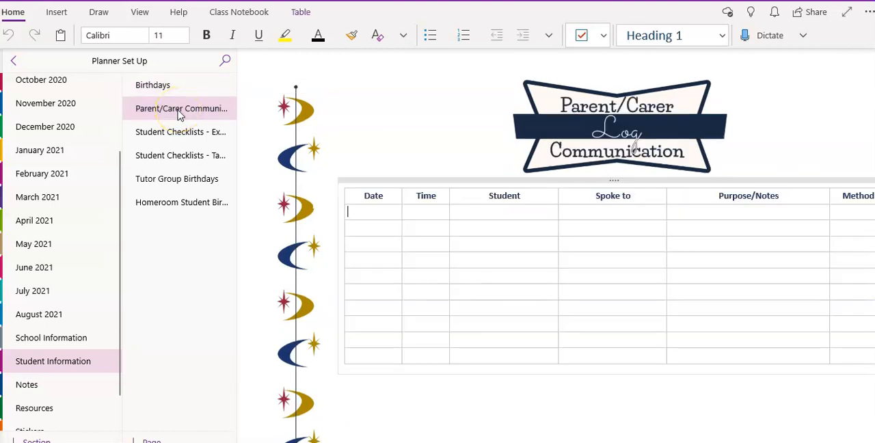
{"action": "left_click", "coordinate": [183, 134]}
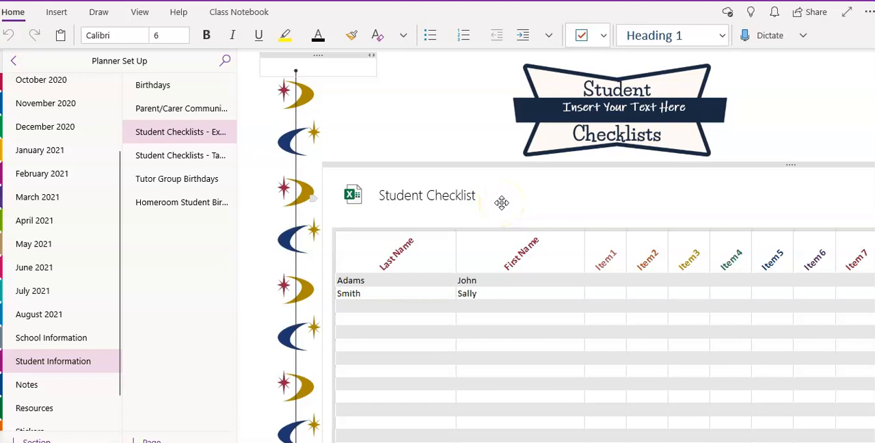
{"action": "left_click", "coordinate": [289, 192]}
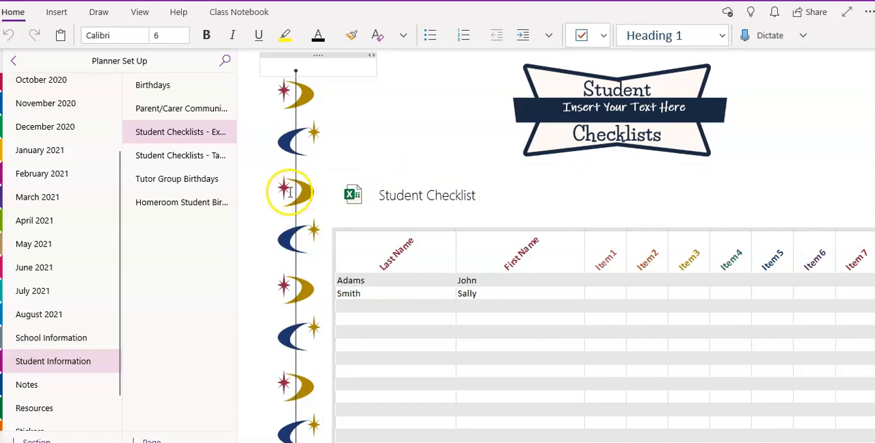
{"action": "left_click", "coordinate": [190, 157]}
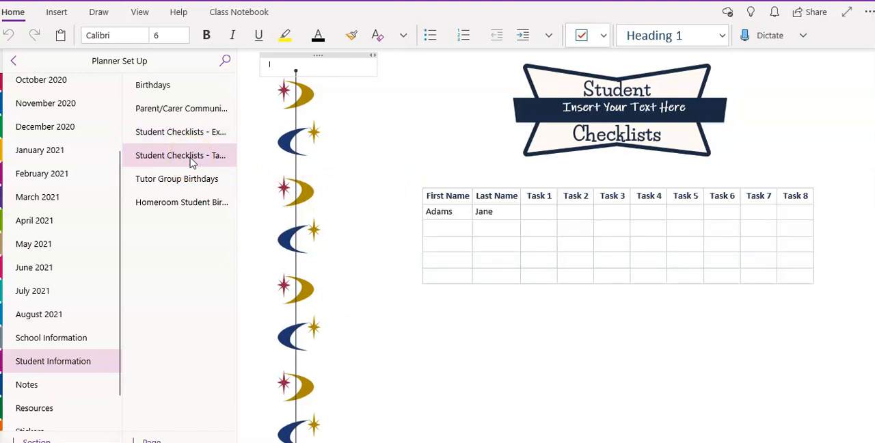
{"action": "left_click", "coordinate": [193, 183]}
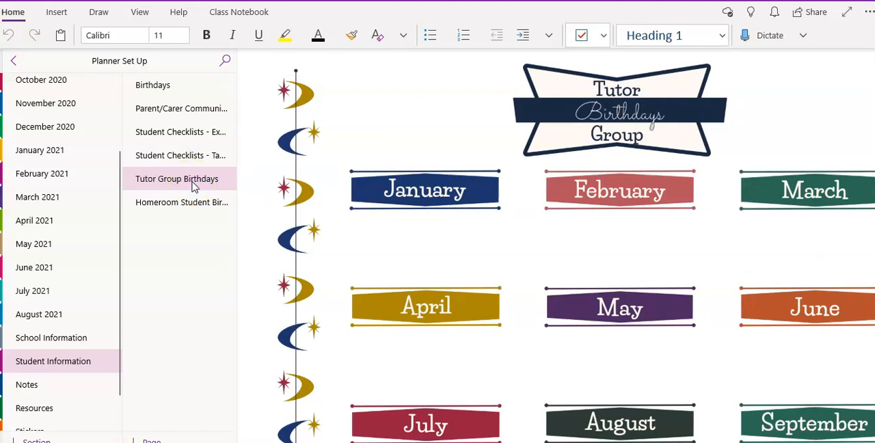
{"action": "left_click", "coordinate": [192, 206]}
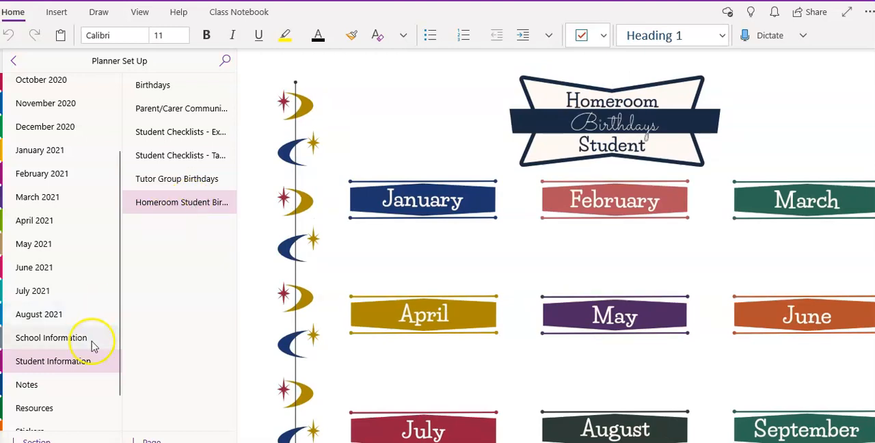
- Examine the Notes section's meeting templates from Meeting Notes 1 to Meeting Notes lined, and look over the rest of its page list
{"action": "left_click", "coordinate": [87, 386]}
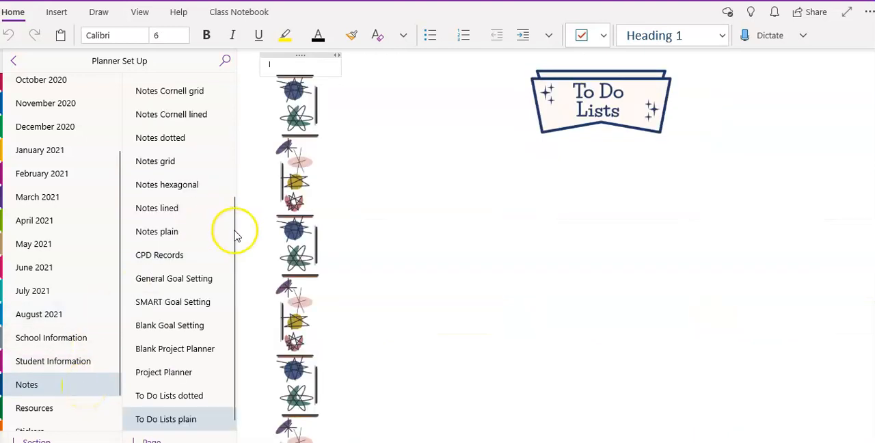
{"action": "left_click_drag", "start_coordinate": [236, 230], "coordinate": [228, 72]}
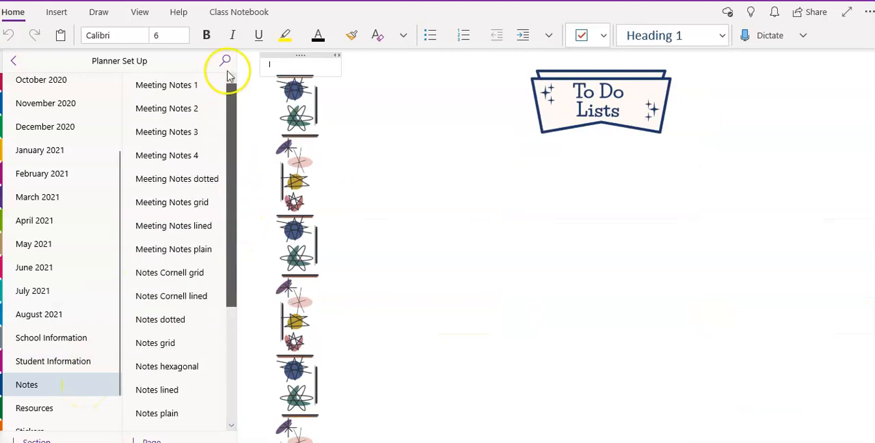
{"action": "left_click", "coordinate": [181, 93]}
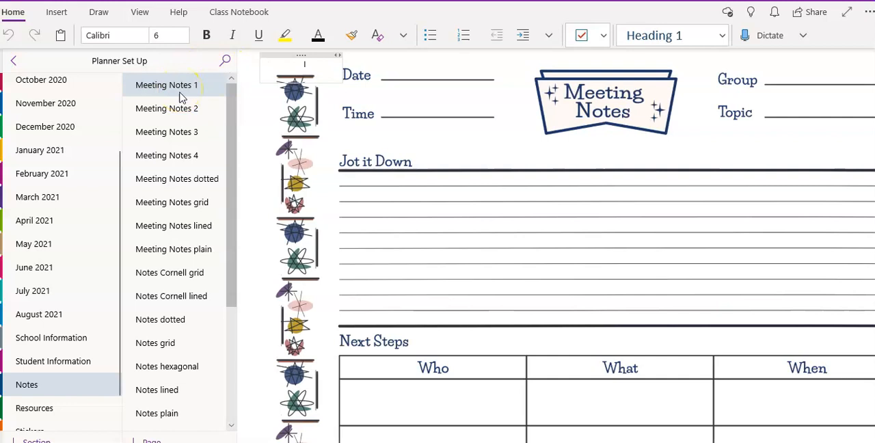
{"action": "left_click", "coordinate": [182, 107]}
{"action": "left_click", "coordinate": [184, 129]}
{"action": "left_click", "coordinate": [193, 156]}
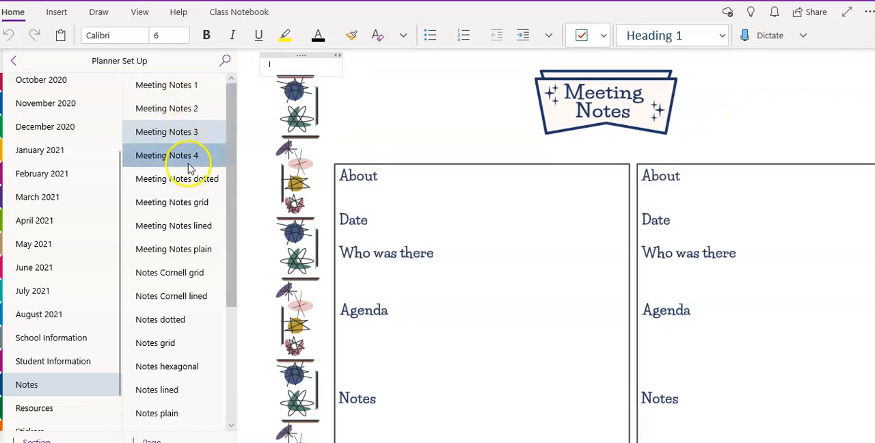
{"action": "left_click", "coordinate": [201, 178]}
{"action": "left_click", "coordinate": [200, 205]}
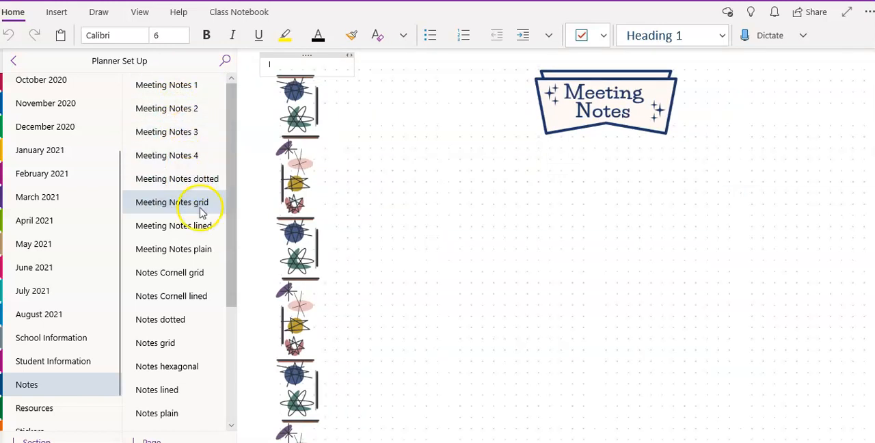
{"action": "left_click", "coordinate": [204, 226]}
{"action": "left_click_drag", "start_coordinate": [231, 268], "coordinate": [240, 404]}
- View the Resources section's ACS Periodic Table and World Map pages, highlighting the small title text on the World Map page
{"action": "left_click", "coordinate": [48, 411]}
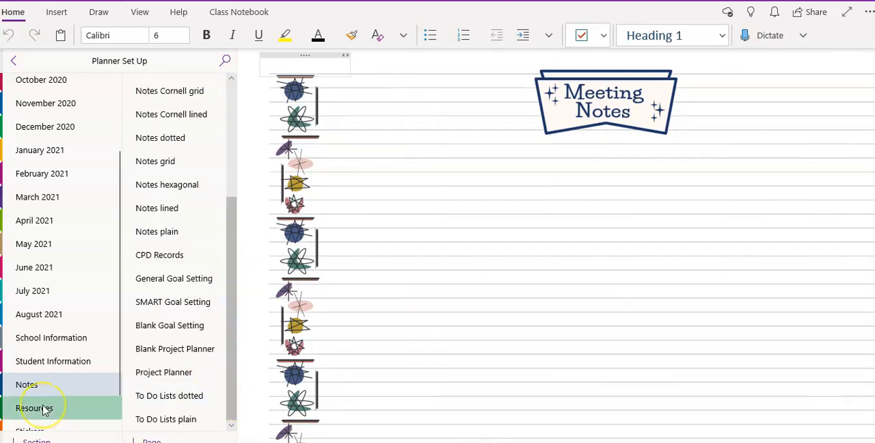
{"action": "left_click", "coordinate": [194, 87]}
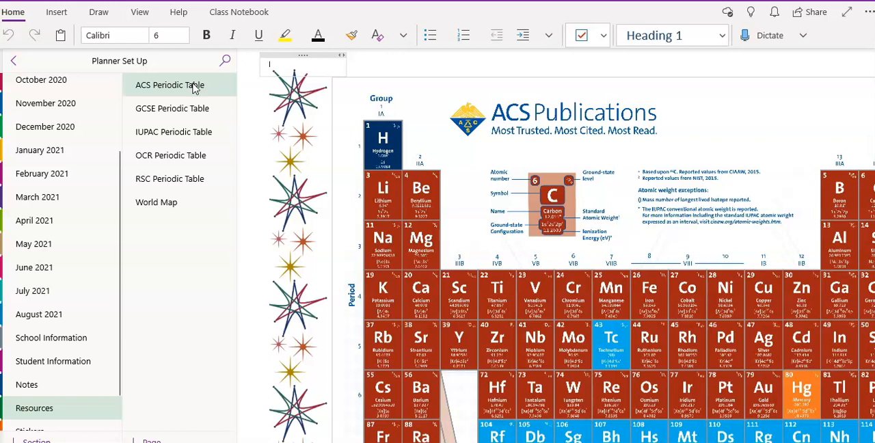
{"action": "left_click", "coordinate": [189, 202]}
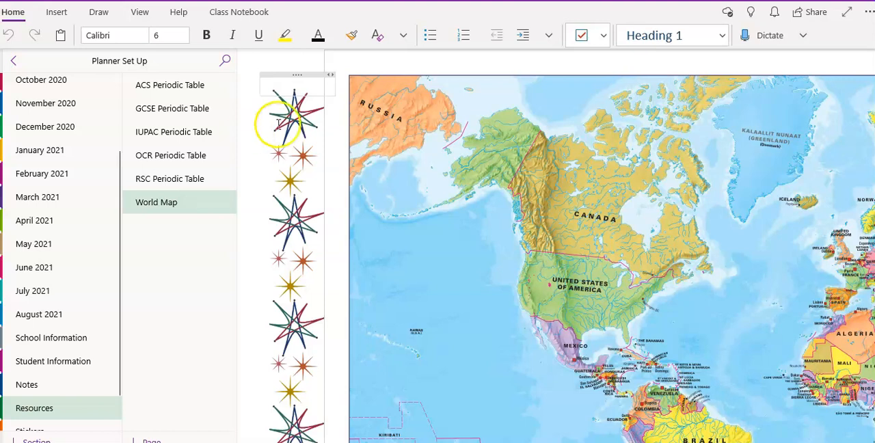
{"action": "left_click_drag", "start_coordinate": [326, 82], "coordinate": [260, 83]}
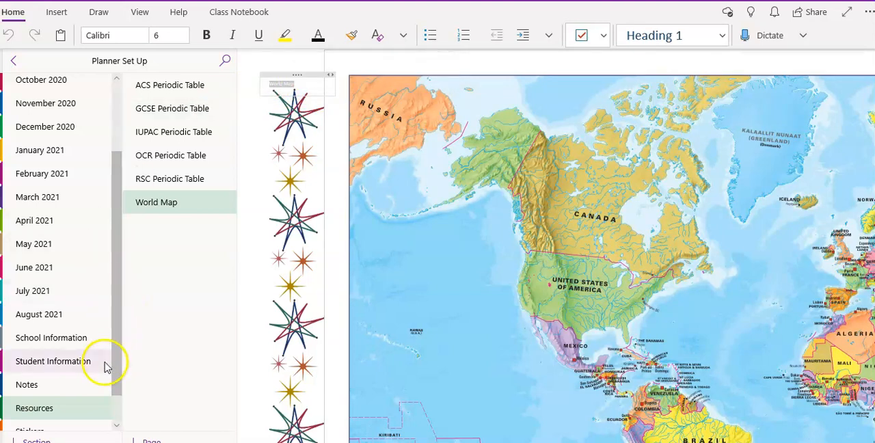
- Review every page of the Stickers section, from Box Stickers through Events, Label and Flag, Quote and Star Stickers to Washi Stickers
{"action": "left_click_drag", "start_coordinate": [117, 371], "coordinate": [117, 410]}
{"action": "left_click", "coordinate": [70, 404]}
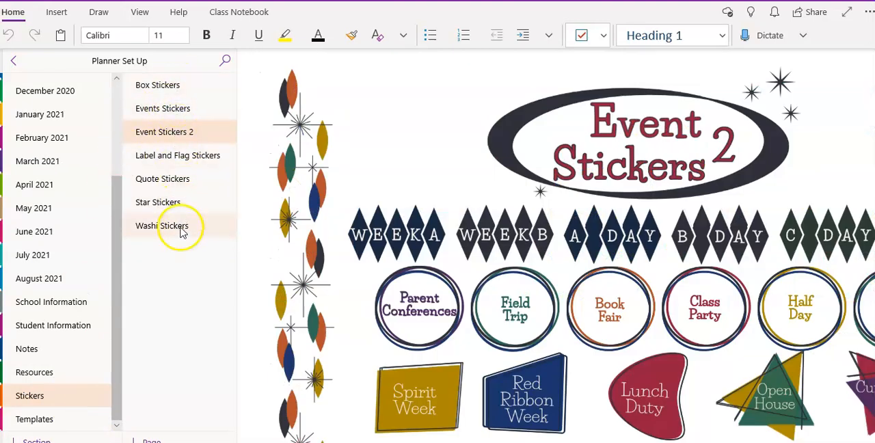
{"action": "left_click", "coordinate": [185, 87]}
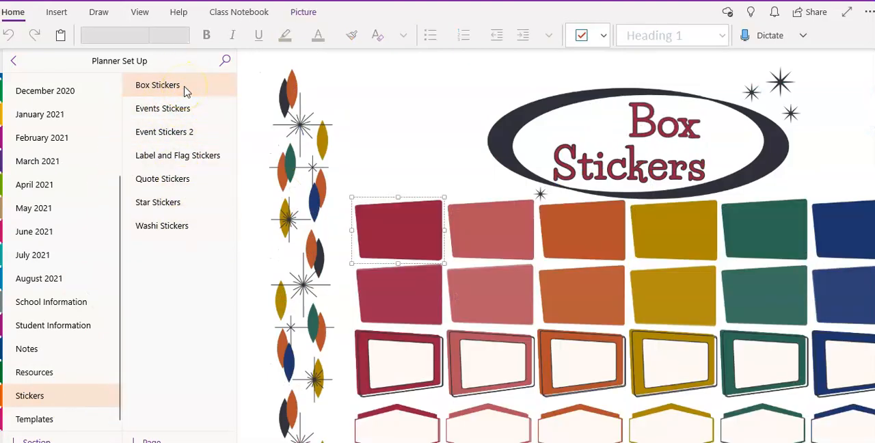
{"action": "left_click", "coordinate": [186, 113]}
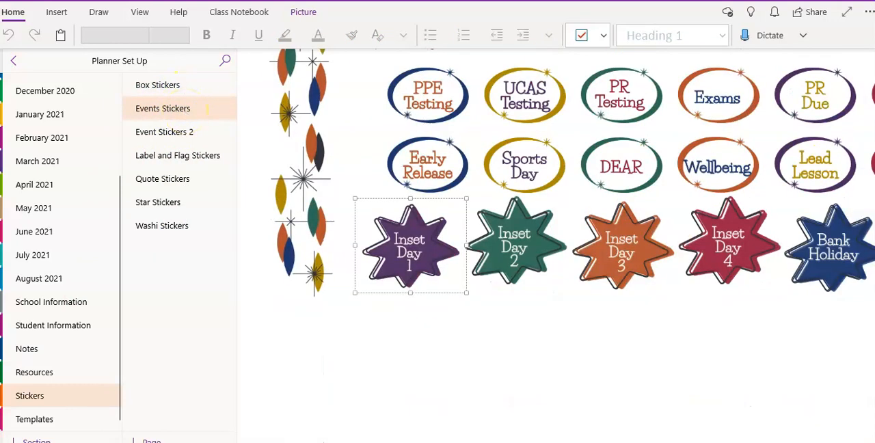
{"action": "left_click", "coordinate": [764, 367]}
{"action": "scroll", "coordinate": [764, 366], "scroll_direction": "up", "scroll_amount": 5}
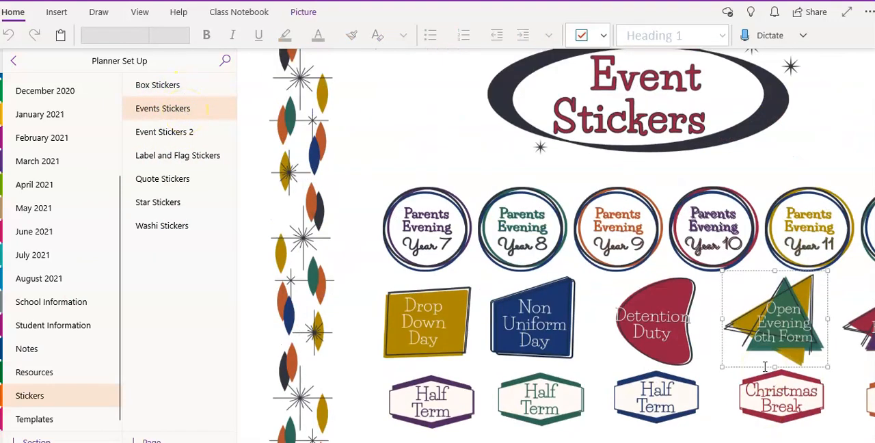
{"action": "left_click", "coordinate": [182, 137]}
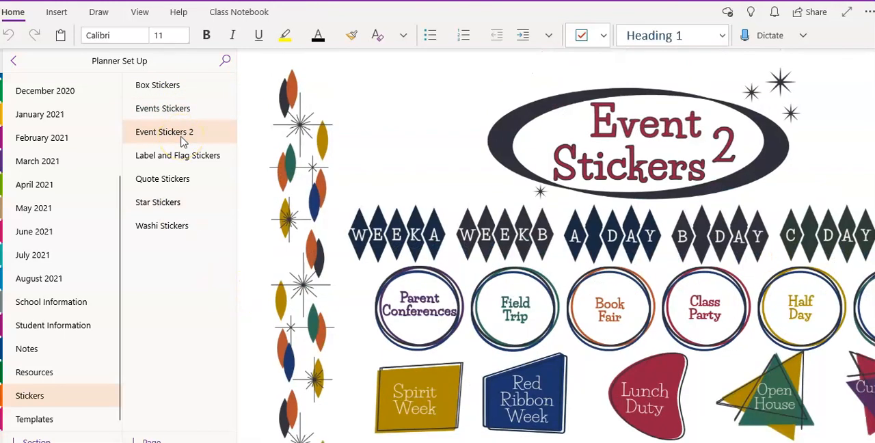
{"action": "left_click", "coordinate": [188, 165]}
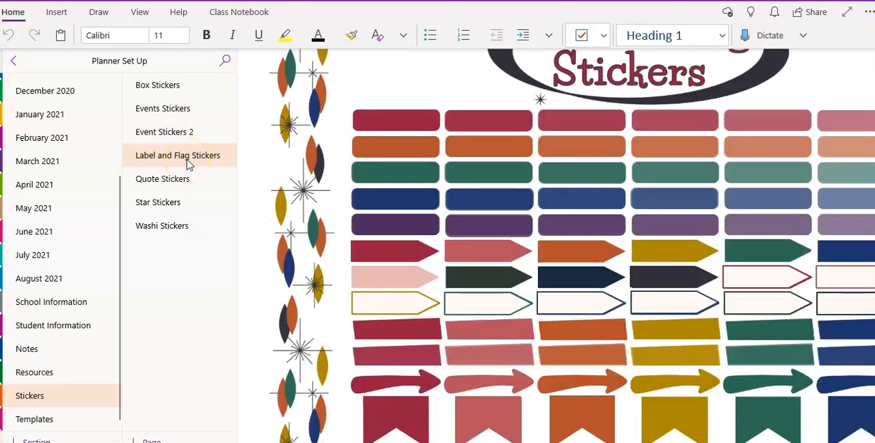
{"action": "left_click", "coordinate": [192, 181]}
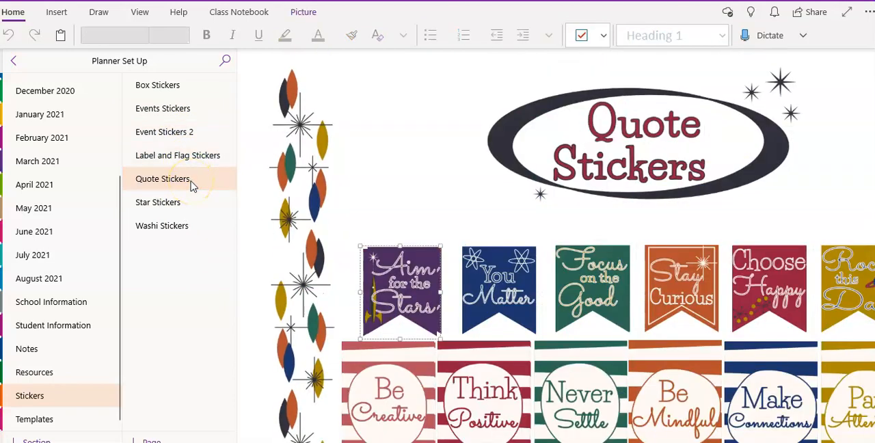
{"action": "left_click", "coordinate": [193, 210]}
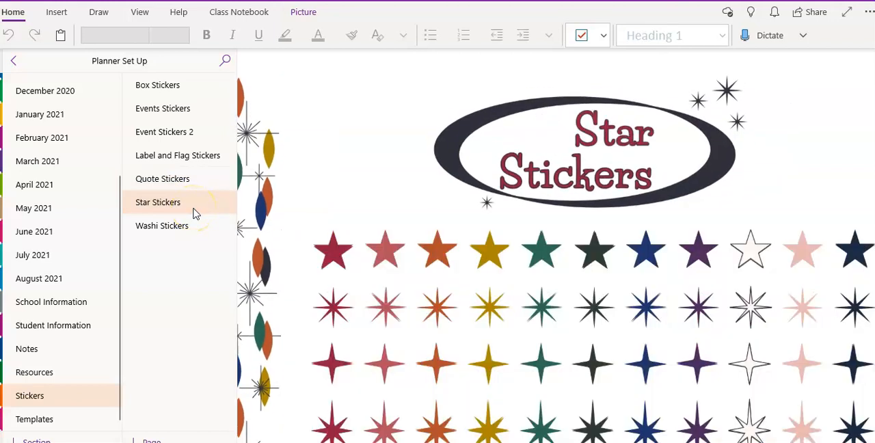
{"action": "left_click", "coordinate": [198, 229]}
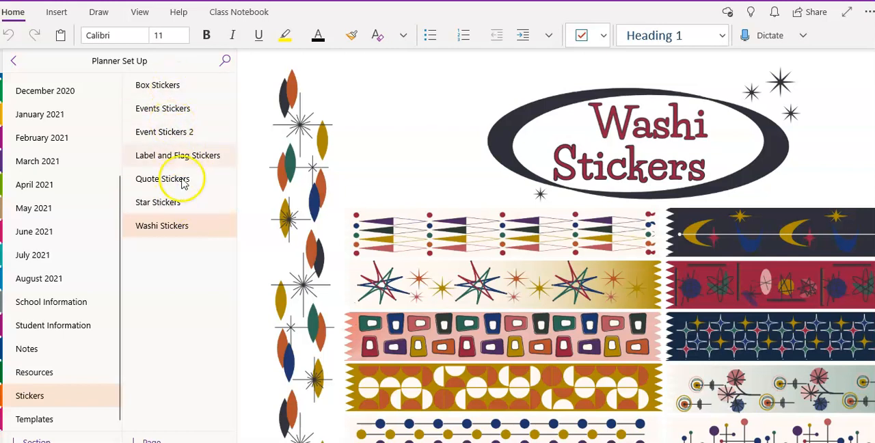
- Copy the first dark red box sticker from the Box Stickers page
{"action": "left_click", "coordinate": [175, 96]}
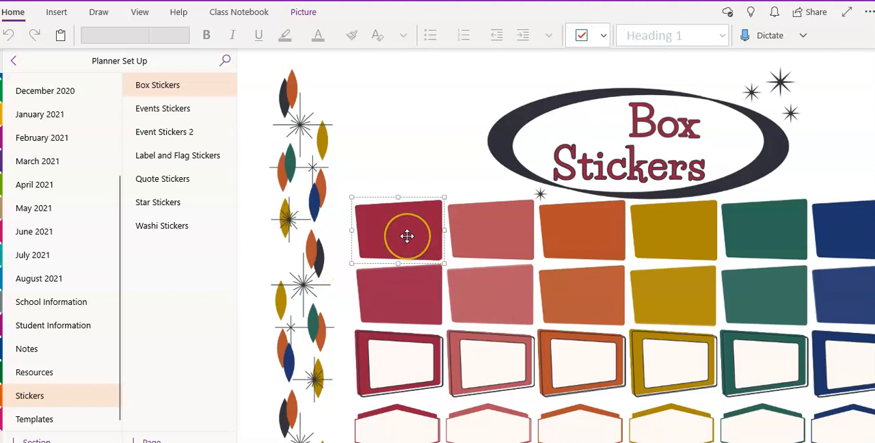
{"action": "left_click", "coordinate": [461, 232]}
{"action": "left_click", "coordinate": [393, 227]}
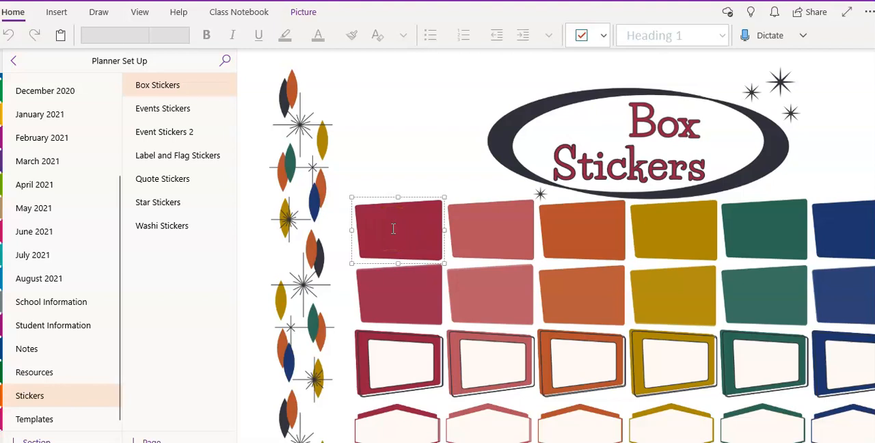
{"action": "right_click", "coordinate": [393, 228]}
{"action": "left_click", "coordinate": [462, 268]}
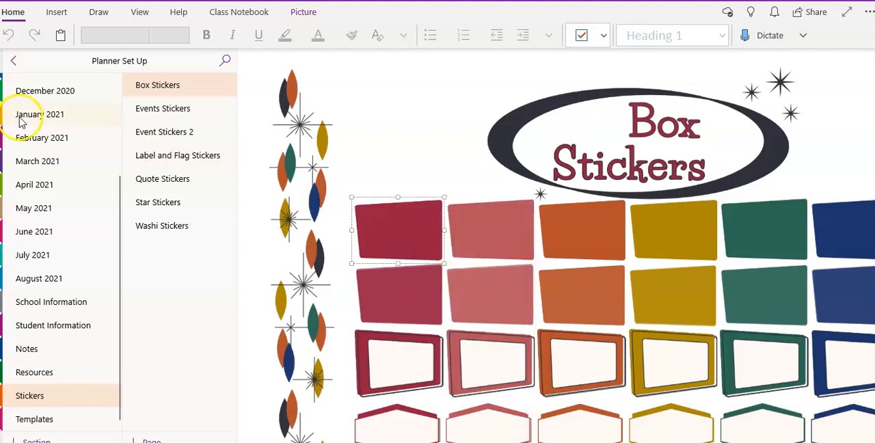
- Paste the copied sticker onto the August 2020 monthly calendar page, beside Tuesday the 4th
{"action": "left_click_drag", "start_coordinate": [119, 235], "coordinate": [107, 133]}
{"action": "left_click", "coordinate": [65, 135]}
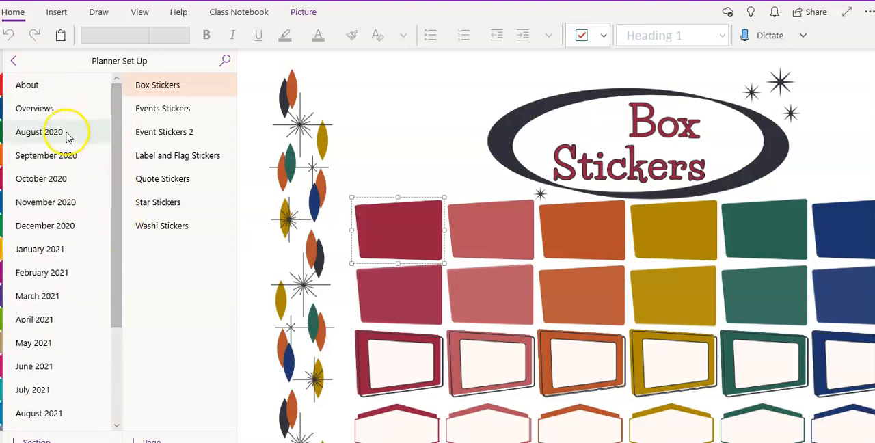
{"action": "left_click", "coordinate": [157, 86]}
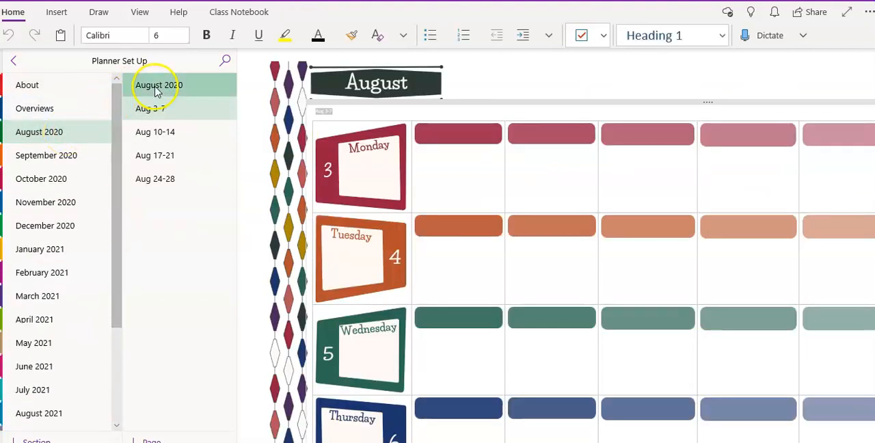
{"action": "right_click", "coordinate": [455, 198]}
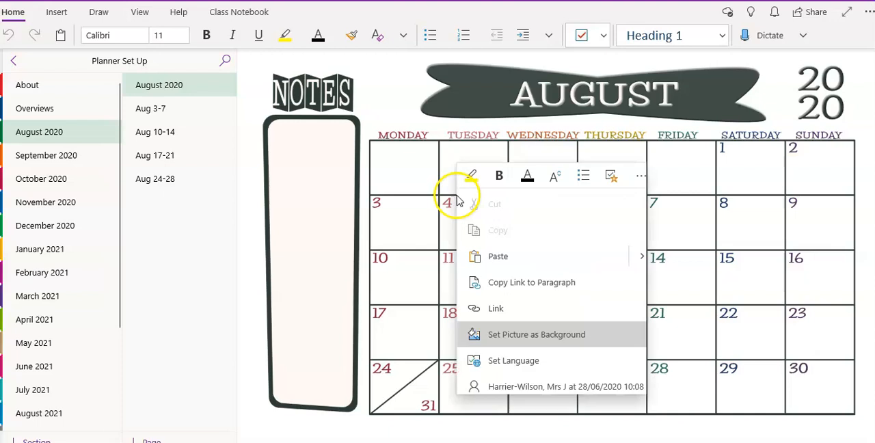
{"action": "left_click", "coordinate": [527, 259]}
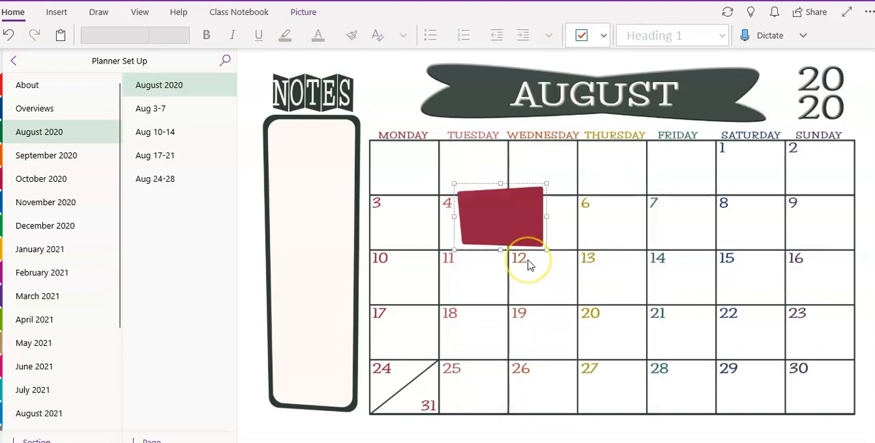
- Shrink the pasted red sticker and fit it into the blank Tuesday cell in the calendar's first row
{"action": "left_click_drag", "start_coordinate": [546, 249], "coordinate": [501, 181]}
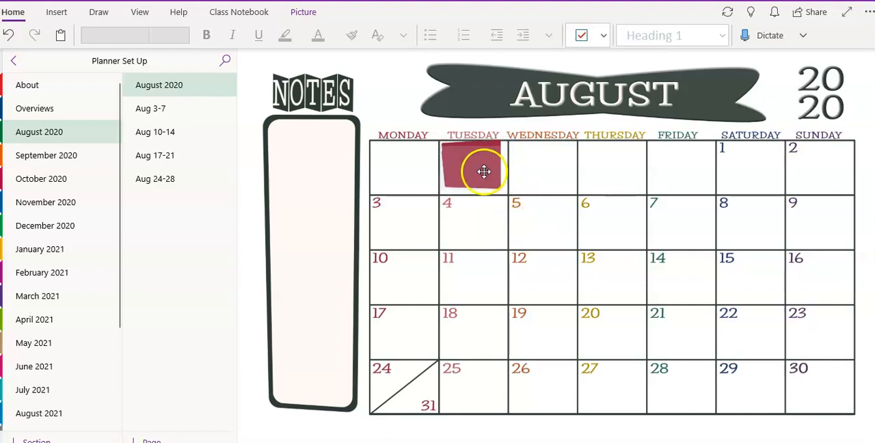
{"action": "left_click", "coordinate": [484, 170]}
{"action": "left_click", "coordinate": [484, 174]}
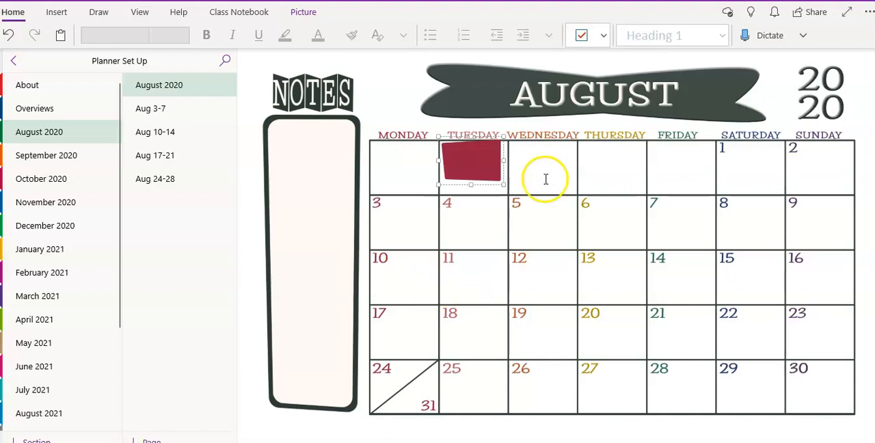
{"action": "mouse_move", "coordinate": [502, 183]}
{"action": "left_mouse_down"}
{"action": "mouse_move", "coordinate": [507, 192]}
{"action": "mouse_move", "coordinate": [506, 185]}
{"action": "left_mouse_up"}
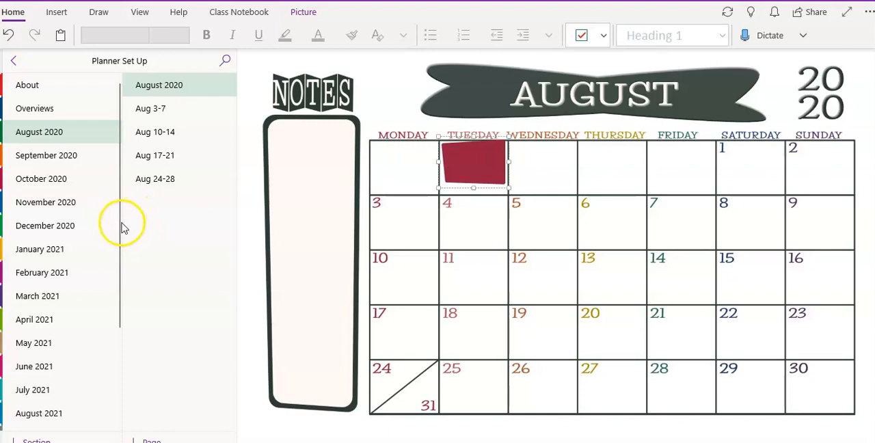
- Expand the Mod Monthly Calendars group in the Templates section and view its August 2020 mod page
{"action": "left_click_drag", "start_coordinate": [118, 224], "coordinate": [122, 330]}
{"action": "left_click_drag", "start_coordinate": [123, 340], "coordinate": [119, 345]}
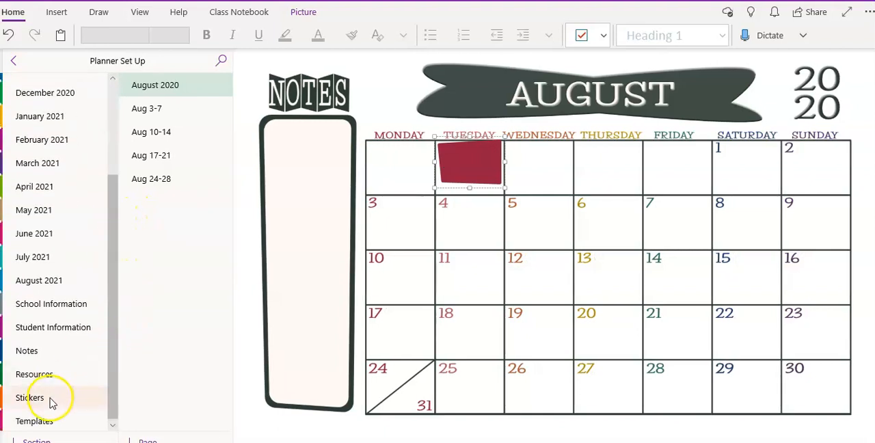
{"action": "left_click", "coordinate": [52, 421]}
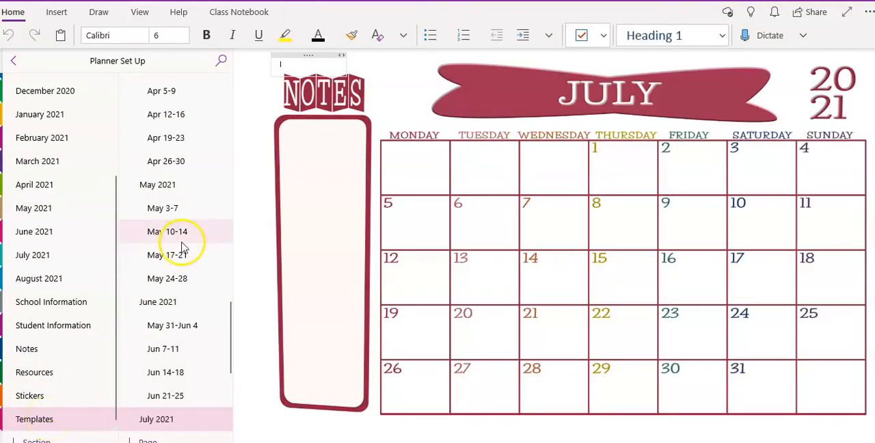
{"action": "left_click_drag", "start_coordinate": [228, 332], "coordinate": [223, 66]}
{"action": "left_click", "coordinate": [130, 86]}
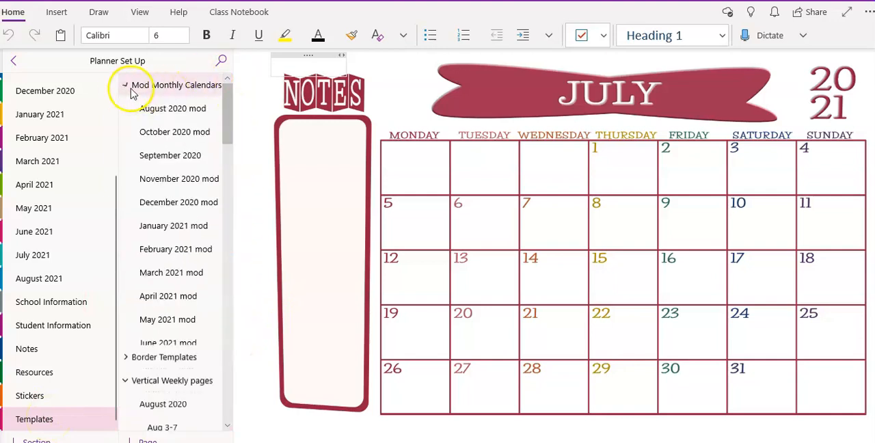
{"action": "left_click", "coordinate": [179, 110]}
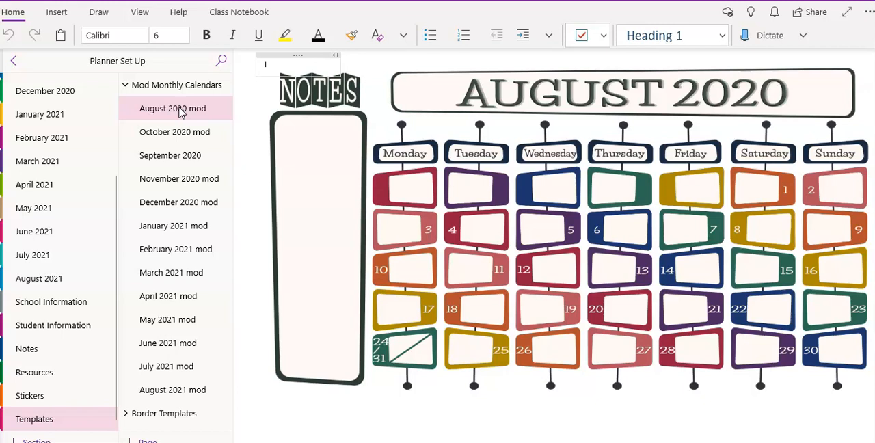
- Check the Planner Set Up sections offered as Move/Copy destinations for the August 2020 mod page, without moving or copying it
{"action": "right_click", "coordinate": [180, 113]}
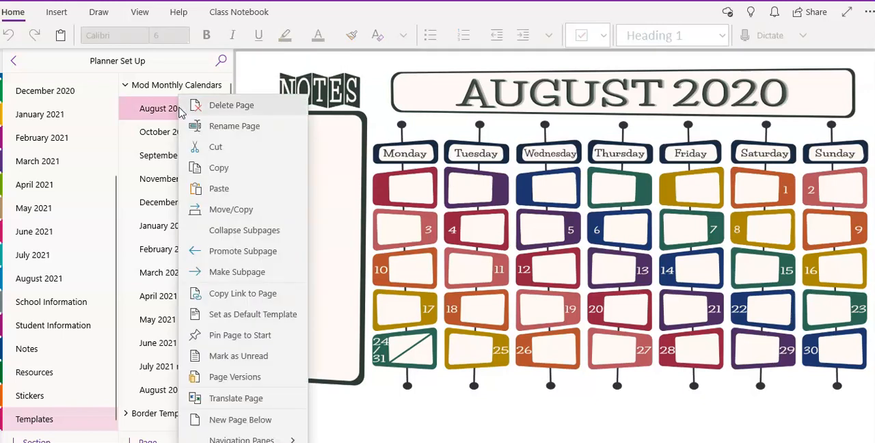
{"action": "left_click", "coordinate": [239, 212]}
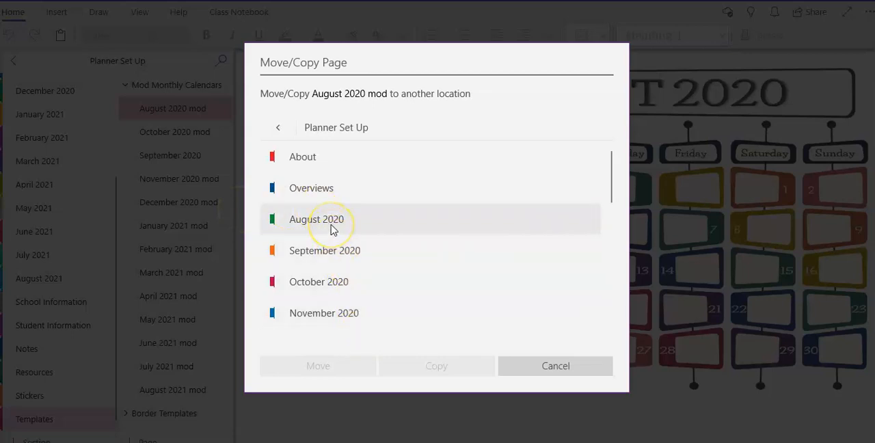
{"action": "left_click", "coordinate": [542, 367]}
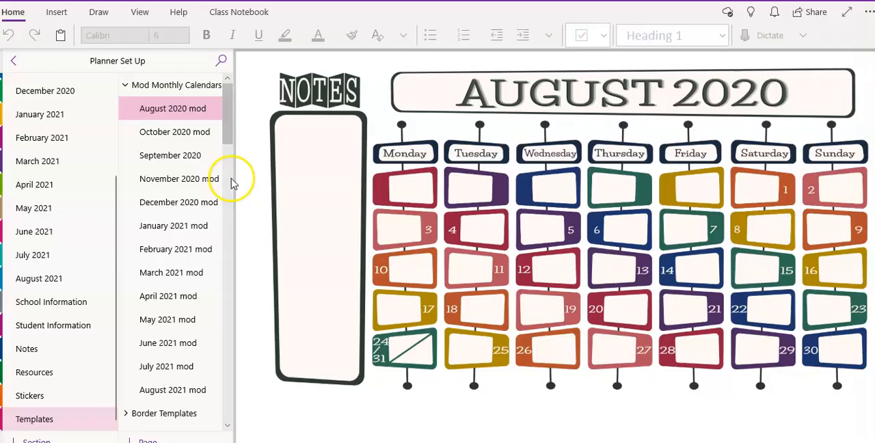
- Expand the Border Templates group and view the Atomic Age, Atom and Atomic Starbursts border pages
{"action": "left_click_drag", "start_coordinate": [227, 112], "coordinate": [220, 153]}
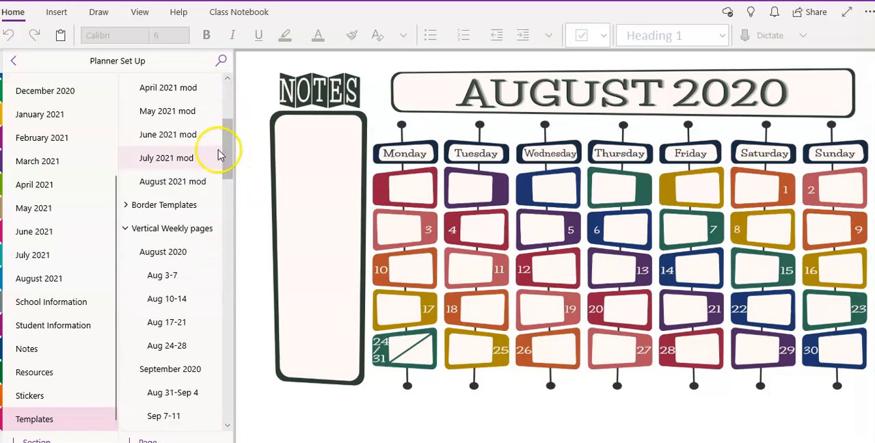
{"action": "left_click", "coordinate": [127, 207]}
{"action": "scroll", "coordinate": [229, 141], "scroll_direction": "down", "scroll_amount": 3}
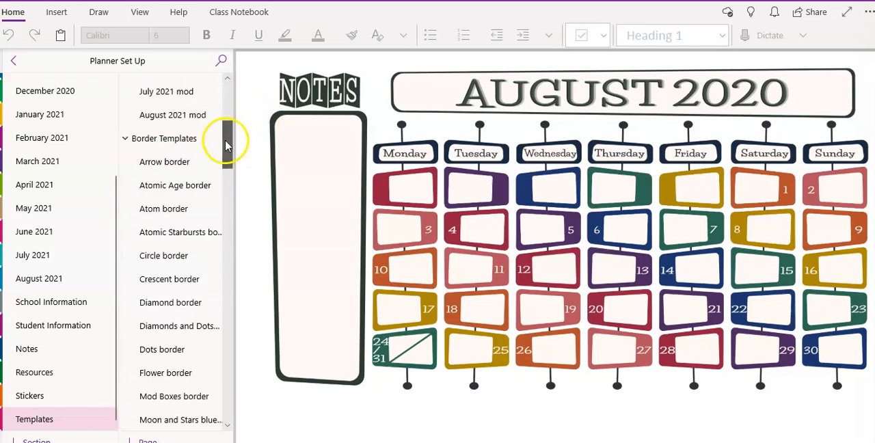
{"action": "left_click", "coordinate": [202, 94]}
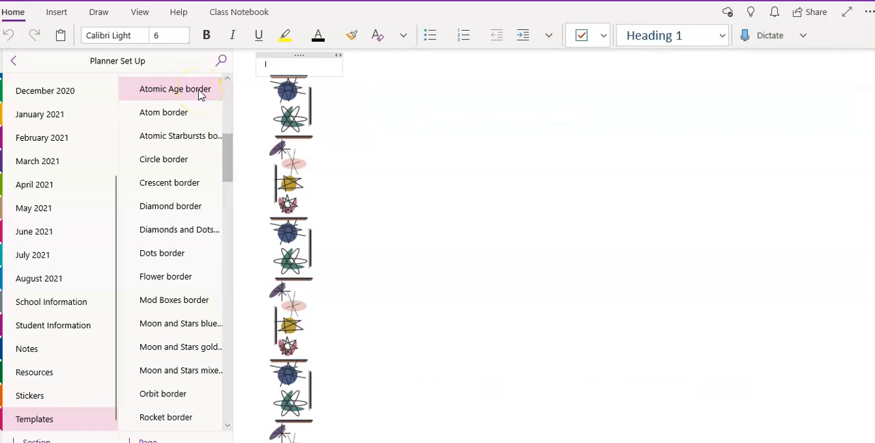
{"action": "left_click", "coordinate": [199, 116]}
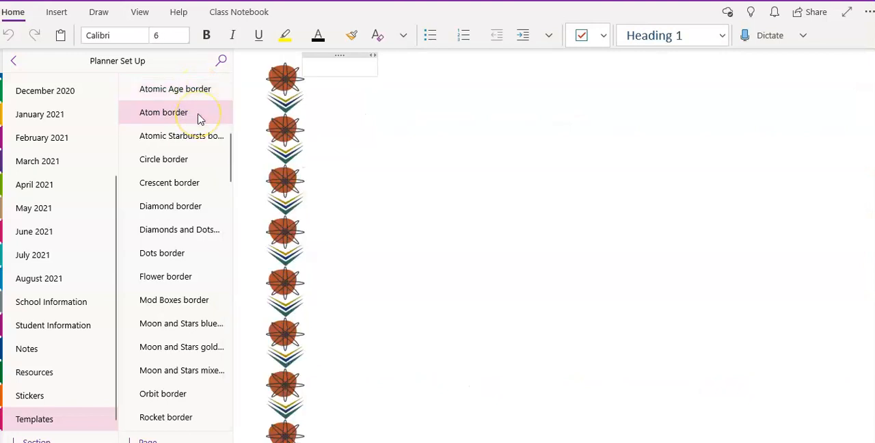
{"action": "left_click", "coordinate": [202, 145]}
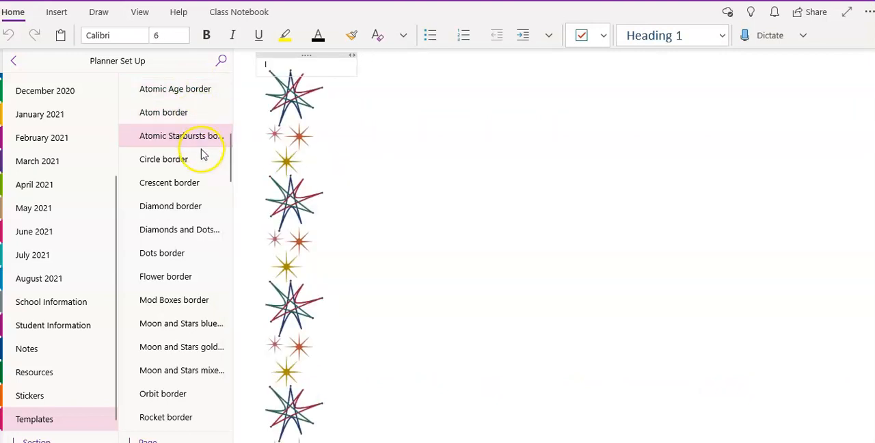
- View the Diamond and Atomic Starbursts border pages and the August 2020 and Aug 3-7 pages under Vertical Weekly pages
{"action": "left_click", "coordinate": [201, 204]}
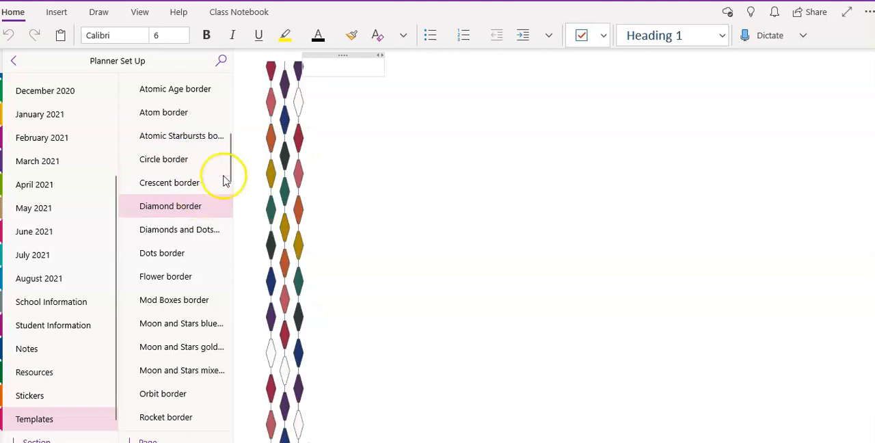
{"action": "left_click", "coordinate": [195, 147]}
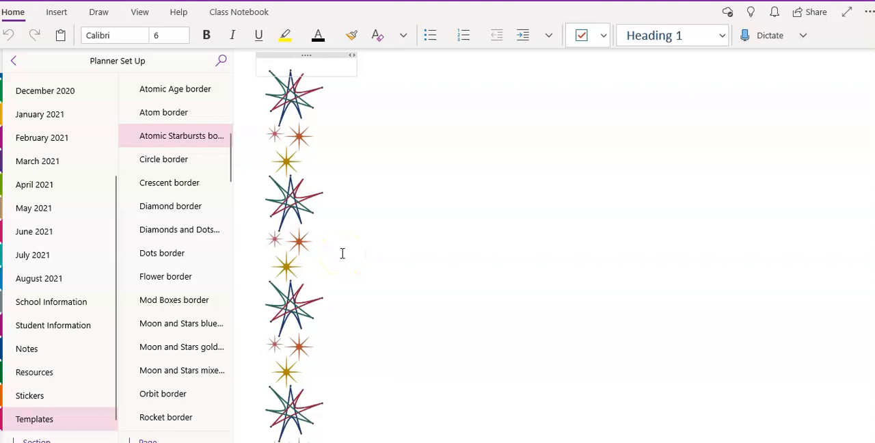
{"action": "left_click_drag", "start_coordinate": [231, 166], "coordinate": [227, 211]}
{"action": "left_click", "coordinate": [184, 222]}
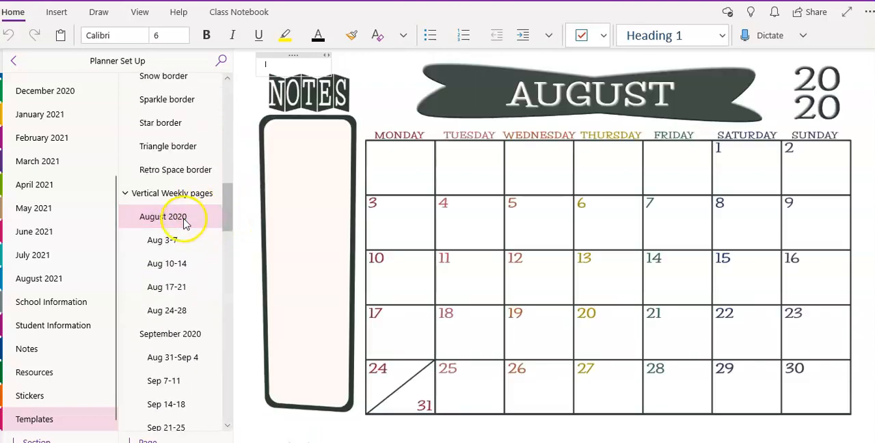
{"action": "left_click", "coordinate": [185, 235]}
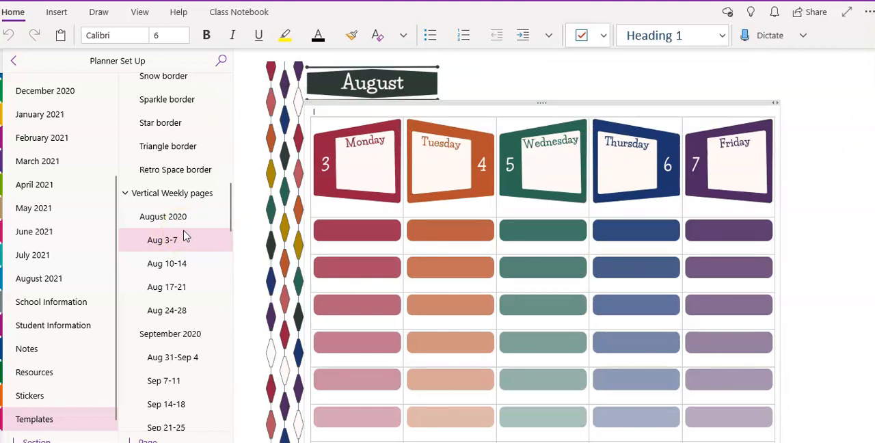
- Add blank lines below Monday's first red bar in the Aug 3-7 weekly table
{"action": "left_click", "coordinate": [373, 248]}
{"action": "key", "text": "Return"}
{"action": "key", "text": "Return"}
{"action": "key", "text": "Return"}
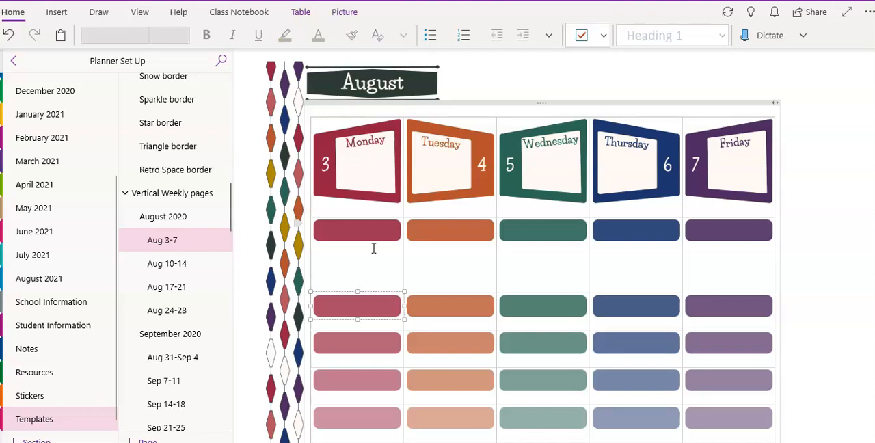
- Remove the blank lines just added below Monday's first red bar
{"action": "key", "text": "BackSpace"}
{"action": "key", "text": "BackSpace"}
{"action": "key", "text": "BackSpace"}
{"action": "key", "text": "BackSpace"}
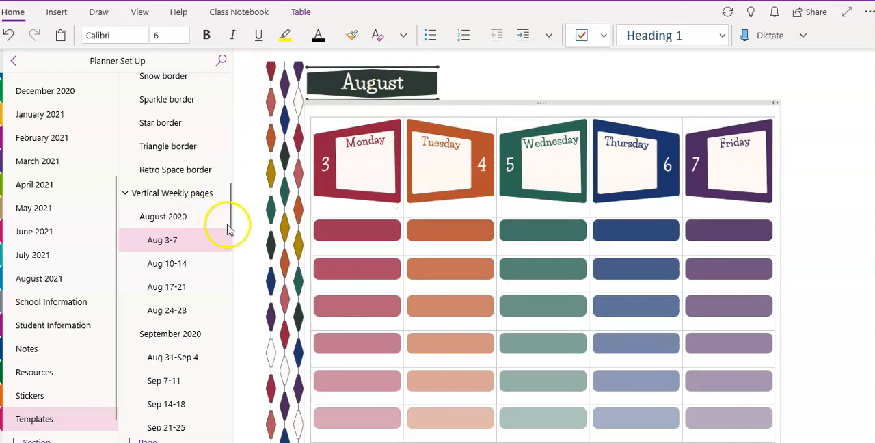
- Look at the file attachment chooser for the Aug 3-7 page and cancel it without attaching anything
{"action": "left_click_drag", "start_coordinate": [230, 219], "coordinate": [239, 112]}
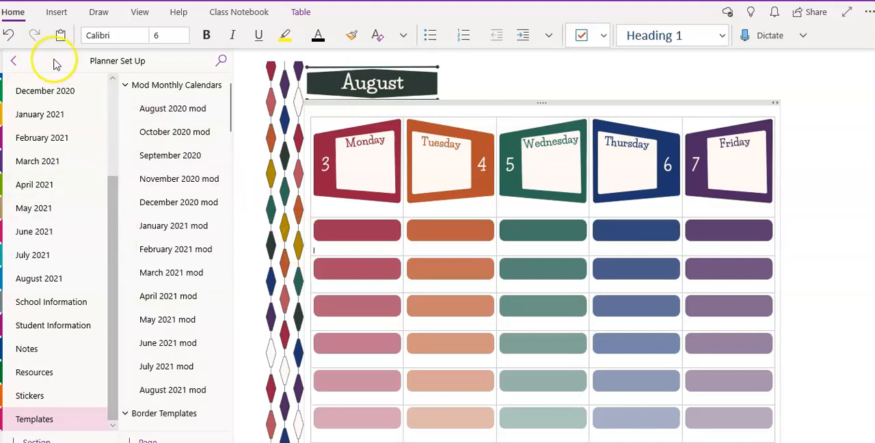
{"action": "left_click", "coordinate": [55, 13]}
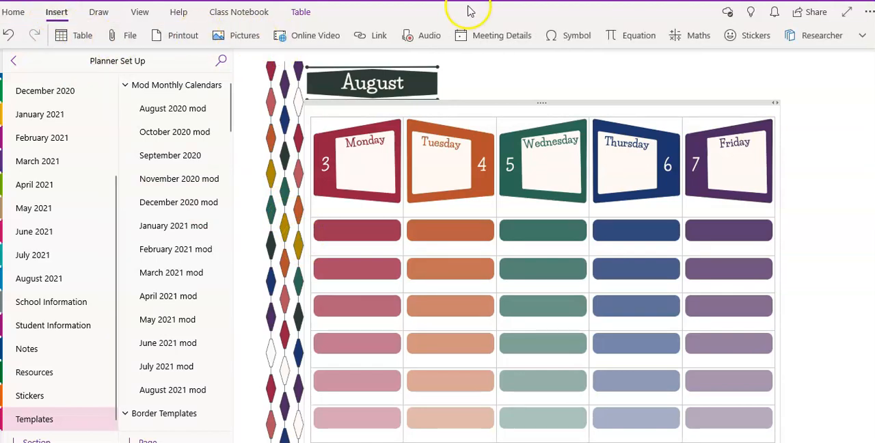
{"action": "left_click", "coordinate": [121, 44]}
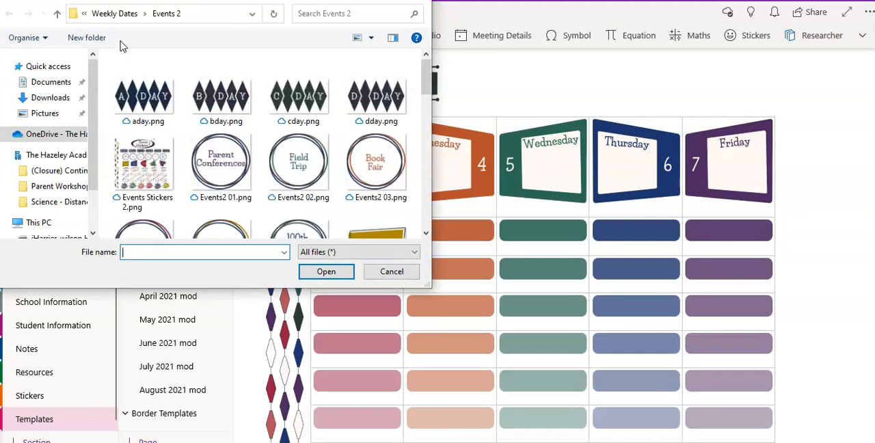
{"action": "left_click", "coordinate": [384, 276]}
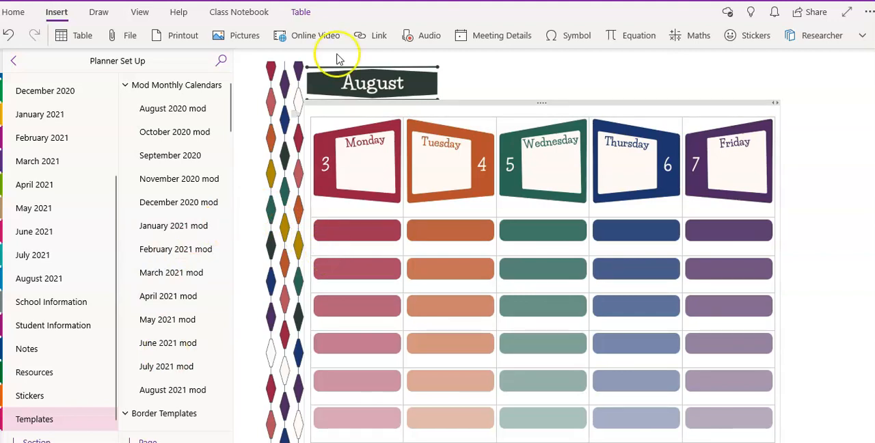
- Examine the link form's display text and address fields on the Aug 3-7 page and dismiss it without inserting a link
{"action": "left_click", "coordinate": [369, 36]}
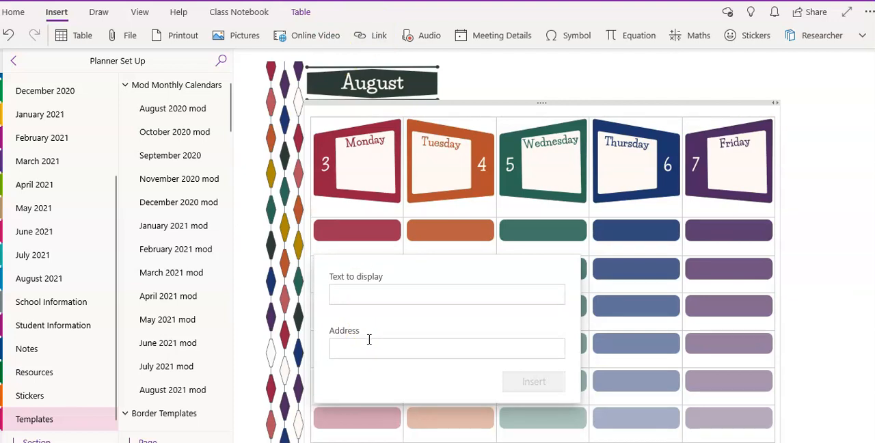
{"action": "left_click", "coordinate": [380, 291]}
{"action": "left_click", "coordinate": [424, 249]}
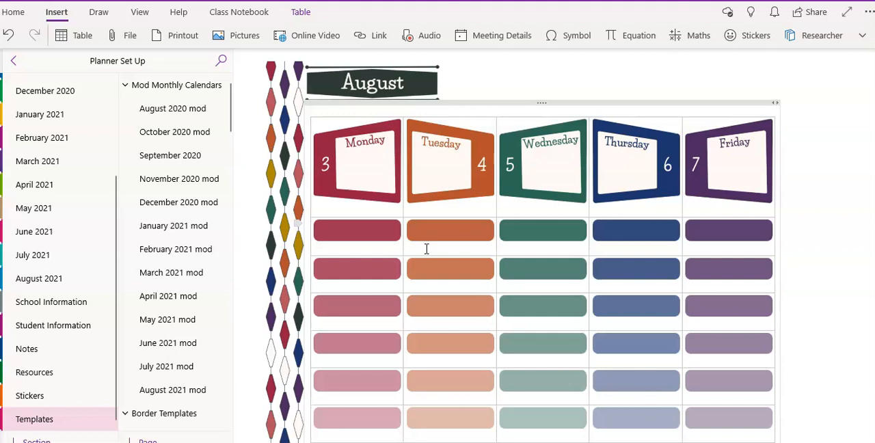
{"action": "left_click", "coordinate": [171, 45]}
- Browse the planner's section list and view the Daily Schedule page in the School Information section
{"action": "left_click_drag", "start_coordinate": [117, 195], "coordinate": [113, 89]}
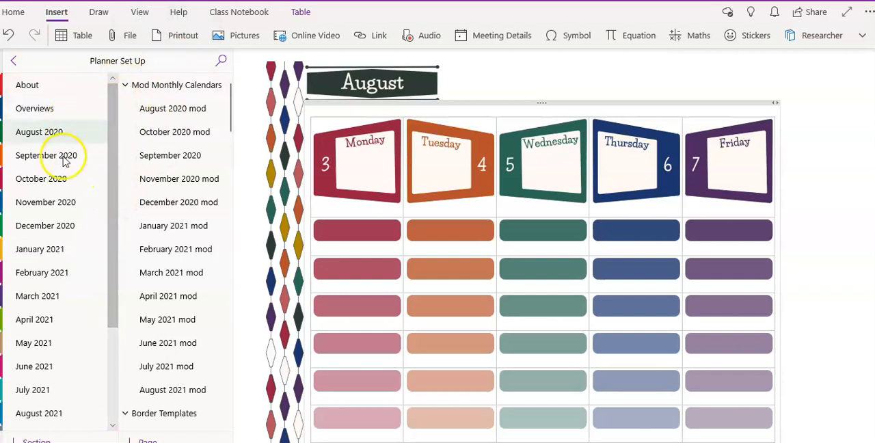
{"action": "left_click_drag", "start_coordinate": [111, 189], "coordinate": [111, 249]}
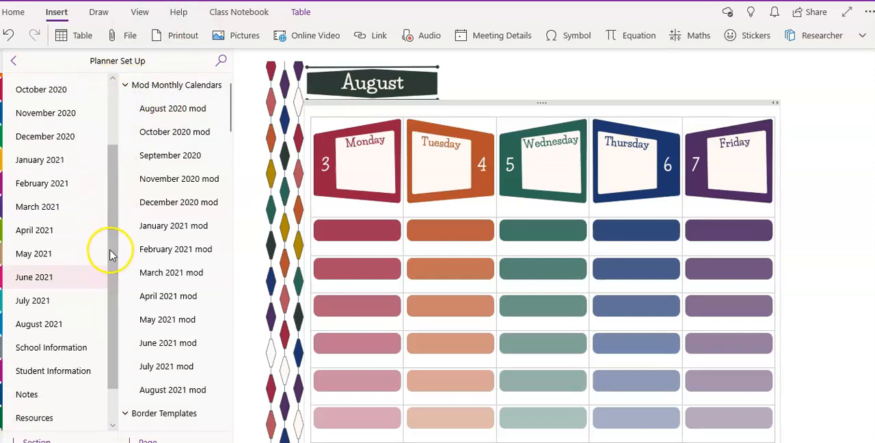
{"action": "left_click", "coordinate": [84, 345]}
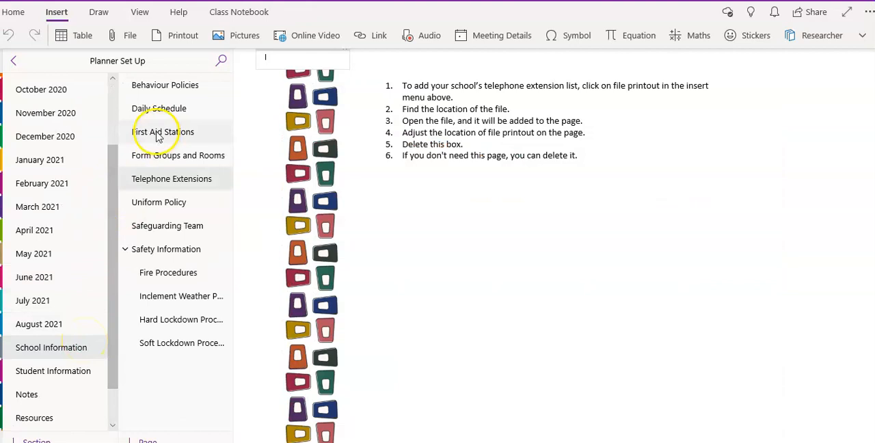
{"action": "left_click", "coordinate": [174, 112]}
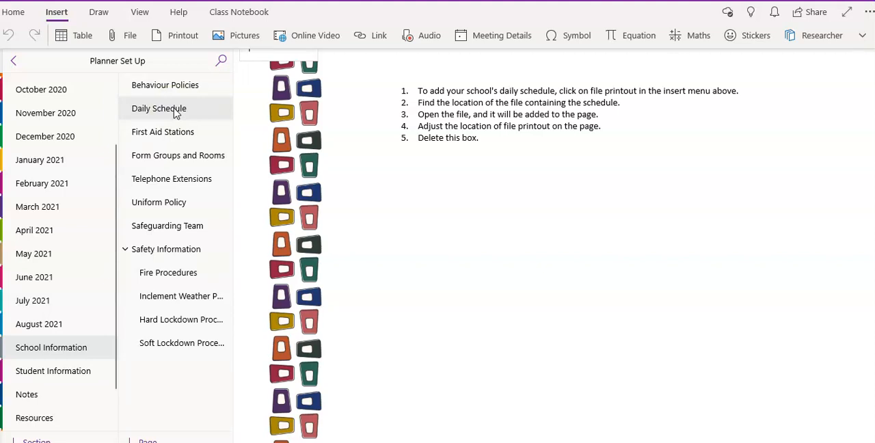
- Look at the file attachment and file printout choosers for the Daily Schedule page, cancelling each without inserting a file
{"action": "left_click", "coordinate": [133, 45]}
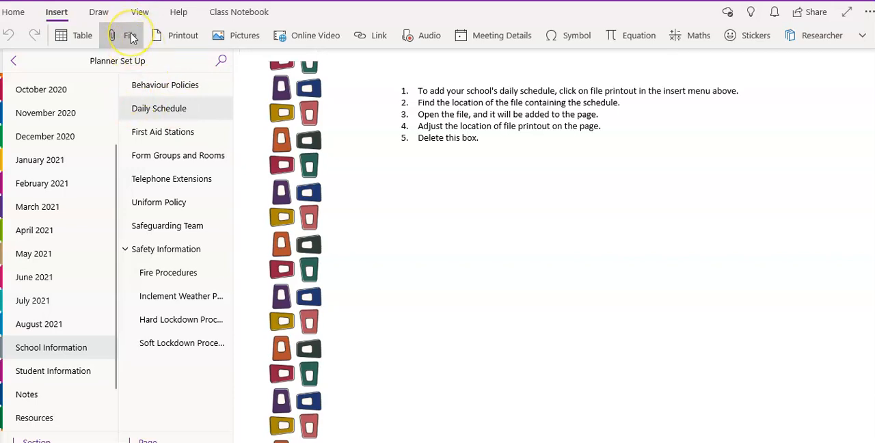
{"action": "left_click", "coordinate": [129, 37]}
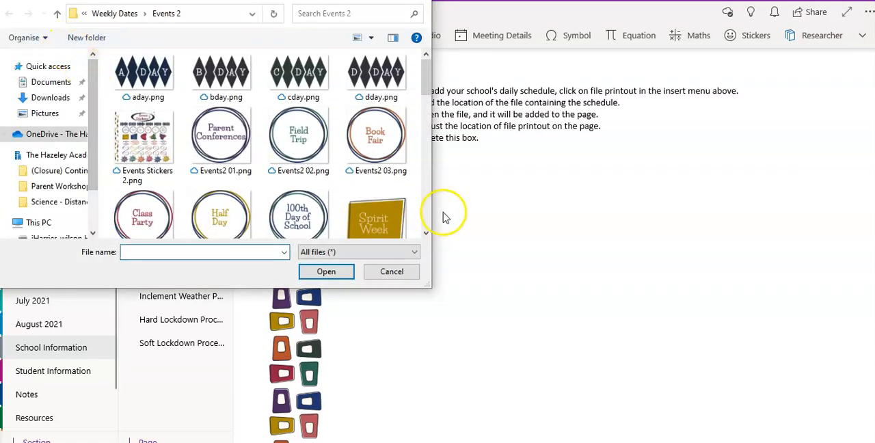
{"action": "left_click", "coordinate": [417, 277]}
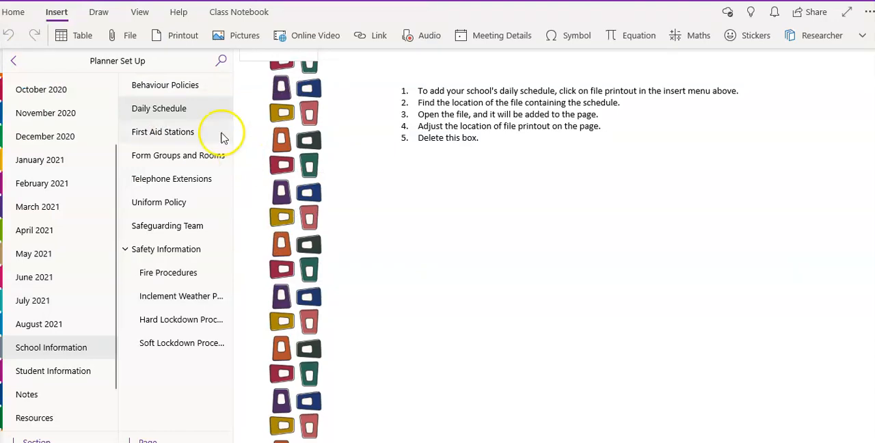
{"action": "left_click", "coordinate": [182, 39]}
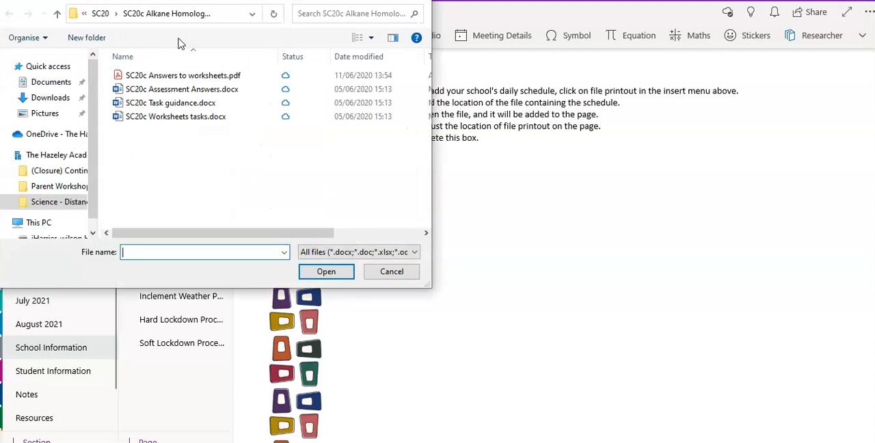
{"action": "left_click", "coordinate": [391, 273]}
{"action": "left_click", "coordinate": [383, 276]}
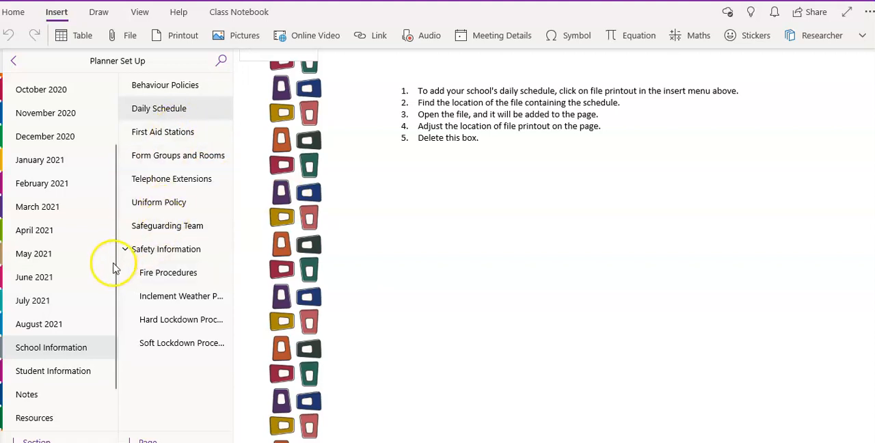
- View the ACS Periodic Table page in the Resources section and return to the start of the section list
{"action": "scroll", "coordinate": [111, 293], "scroll_direction": "down", "scroll_amount": 2}
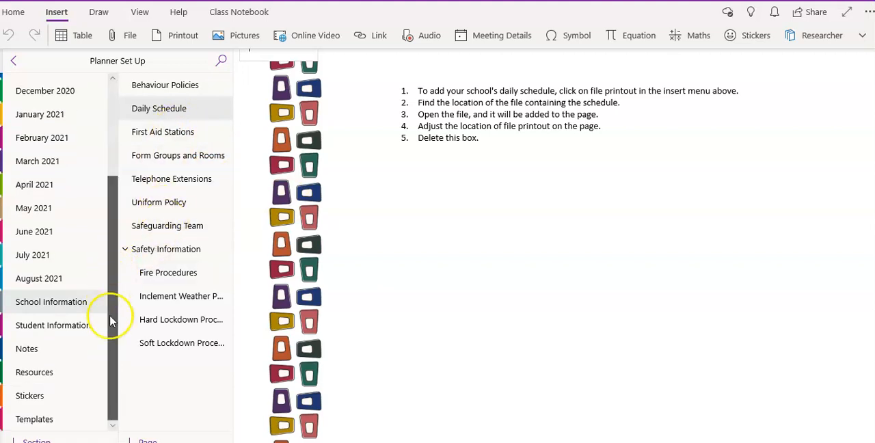
{"action": "left_click", "coordinate": [58, 378]}
{"action": "left_click", "coordinate": [147, 86]}
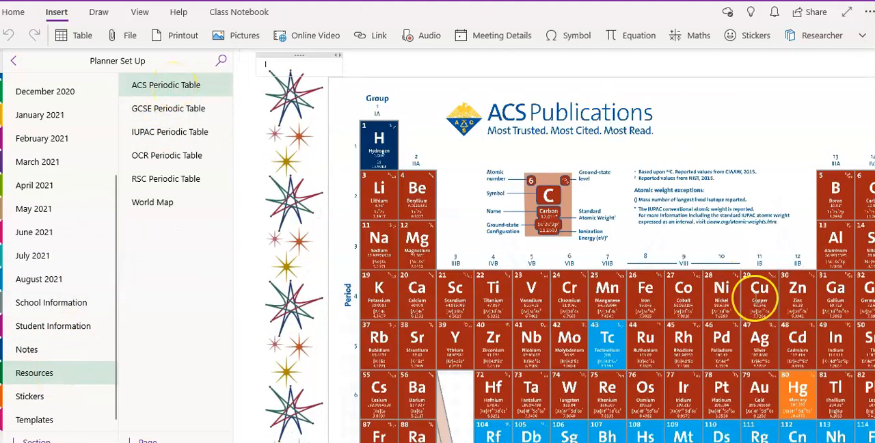
{"action": "left_click_drag", "start_coordinate": [114, 212], "coordinate": [124, 117]}
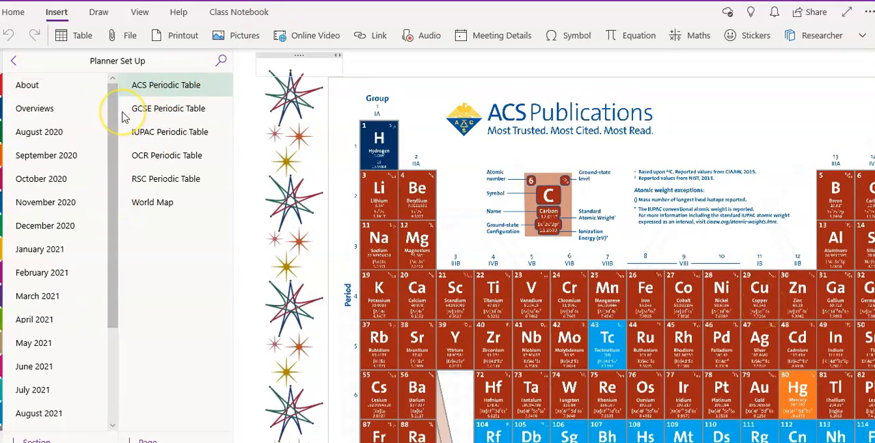